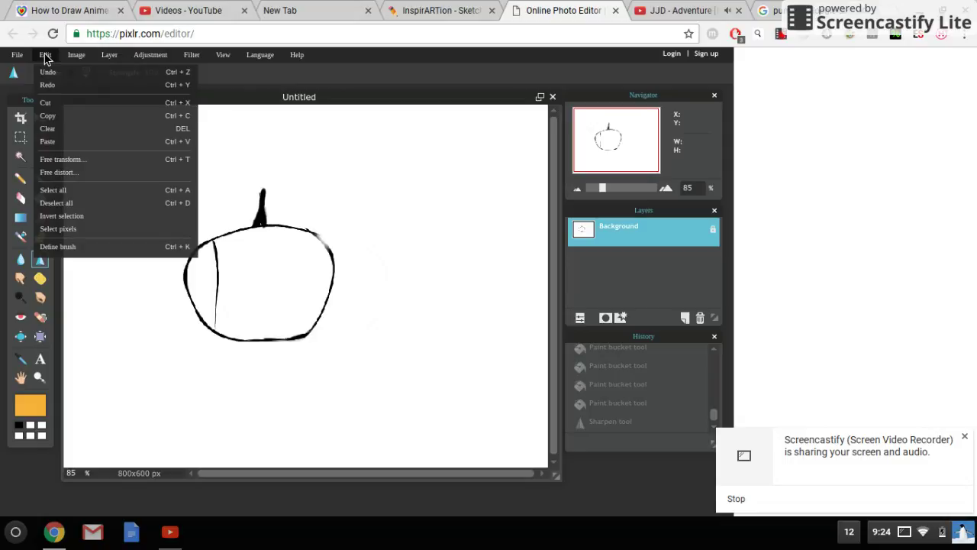
- Redo the undone edits to restore the pumpkin's stripes, orange fills and last sharpening stroke
click(45, 57)
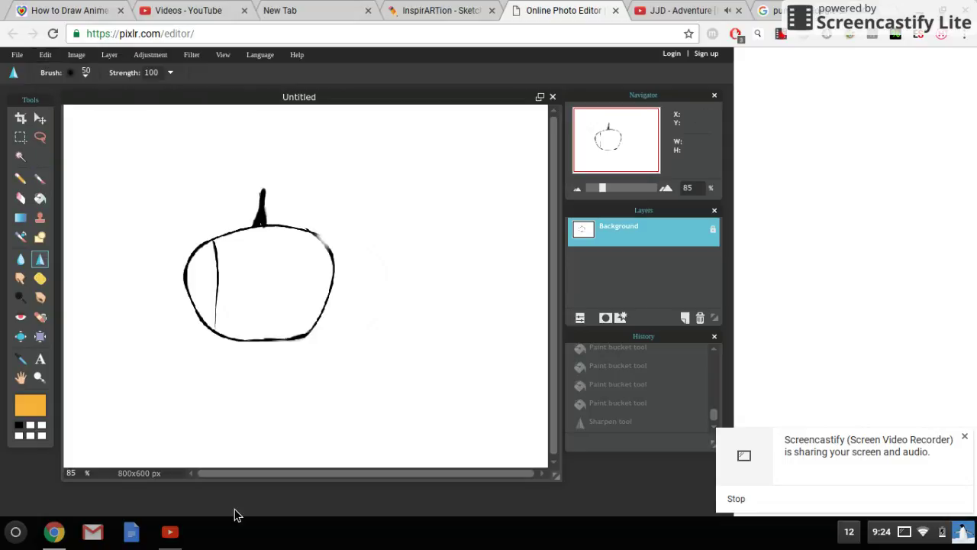
key(ctrl+y)
key(ctrl+y)
key(ctrl+y)
key(ctrl+y)
key(ctrl+y)
key(ctrl+y)
key(ctrl+y)
key(ctrl+y)
key(ctrl+y)
key(ctrl+y)
key(ctrl+y)
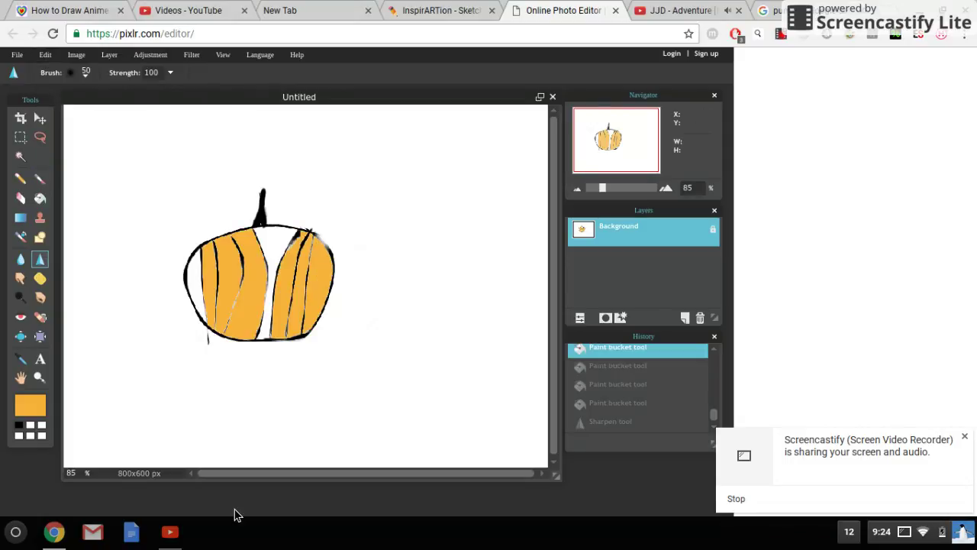
key(ctrl+y)
key(ctrl+y)
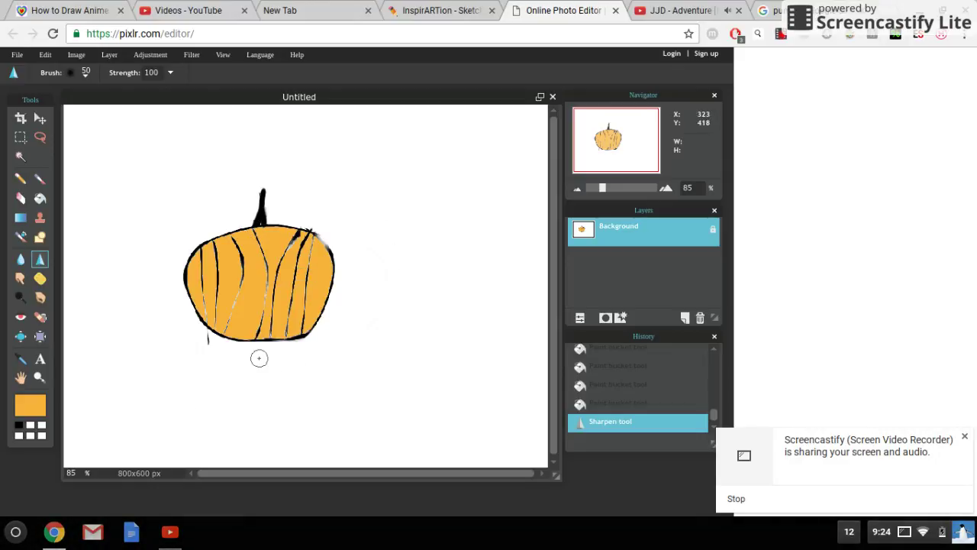
- Erase a wide white horizontal mouth across the lower half of the pumpkin with the size 50 eraser
click(21, 177)
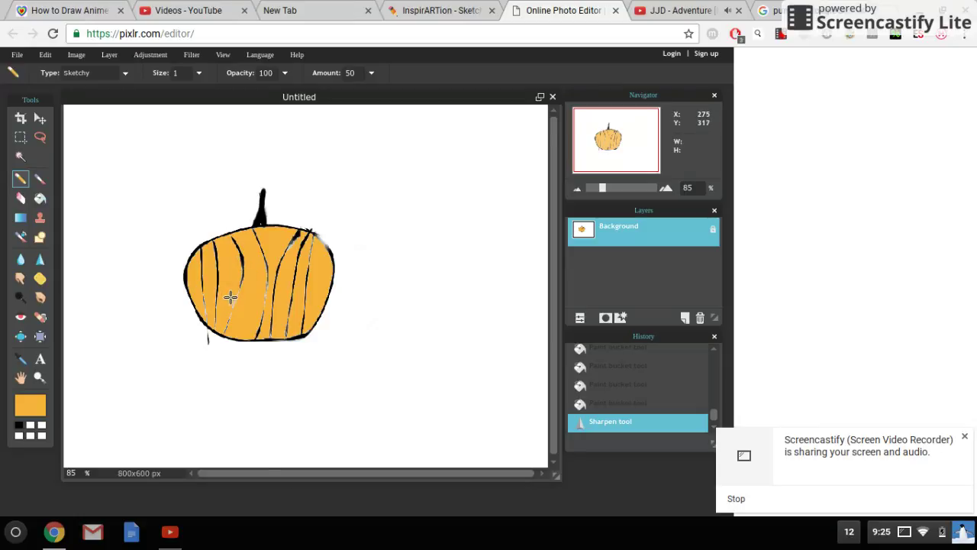
drag(235, 292, 266, 290)
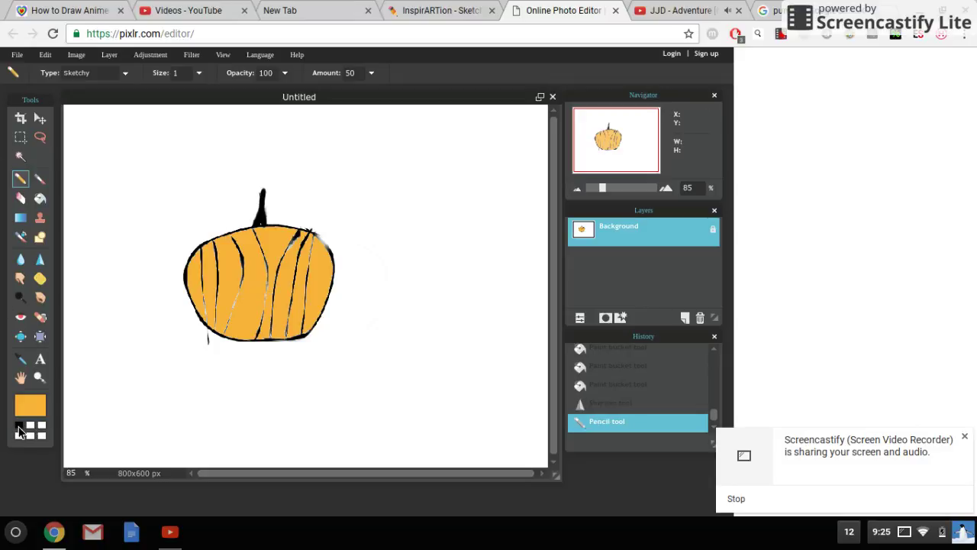
click(20, 431)
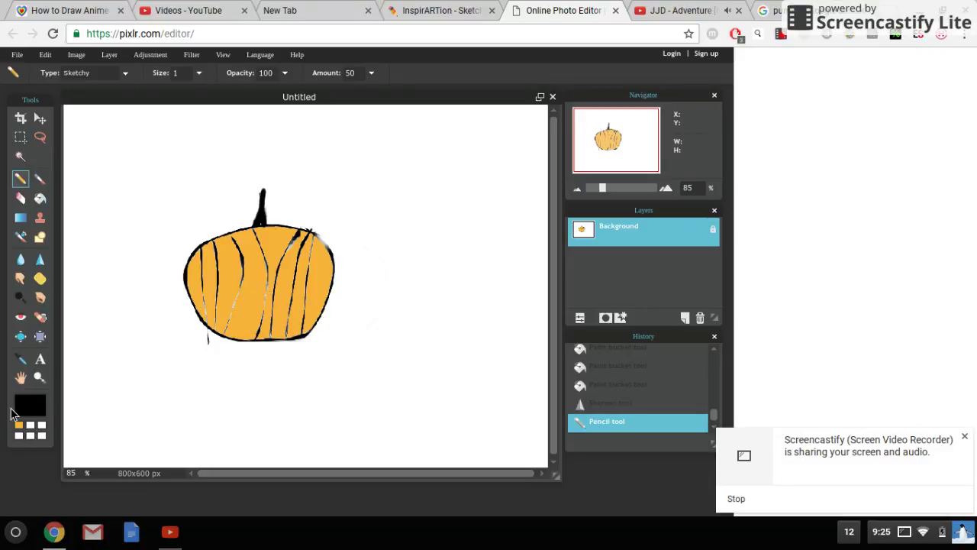
click(38, 430)
click(44, 201)
click(21, 198)
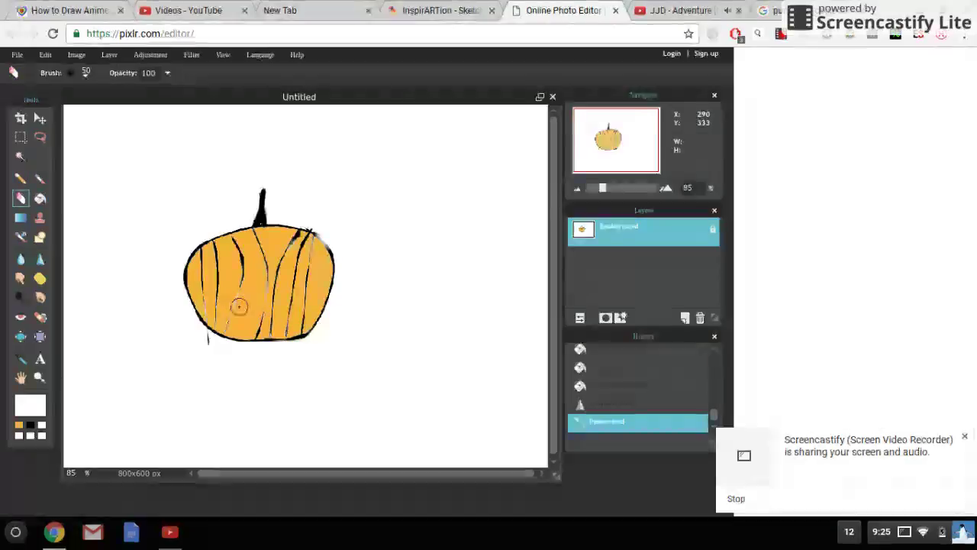
mouse_move(235, 305)
mouse_down()
mouse_move(293, 303)
mouse_move(225, 306)
mouse_move(239, 300)
mouse_up()
- Draw two orange pointed teeth hanging from the upper edge of the mouth with the Pencil tool
click(19, 425)
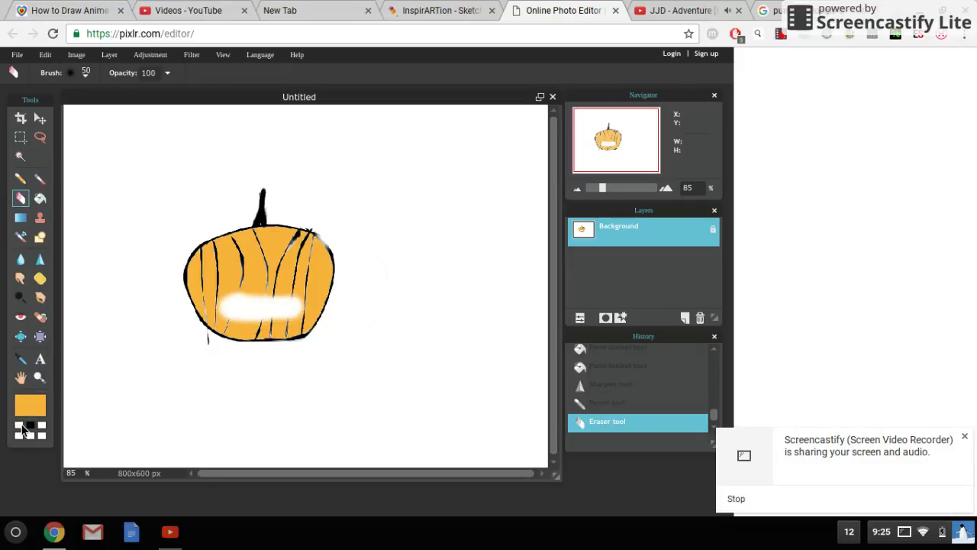
click(21, 178)
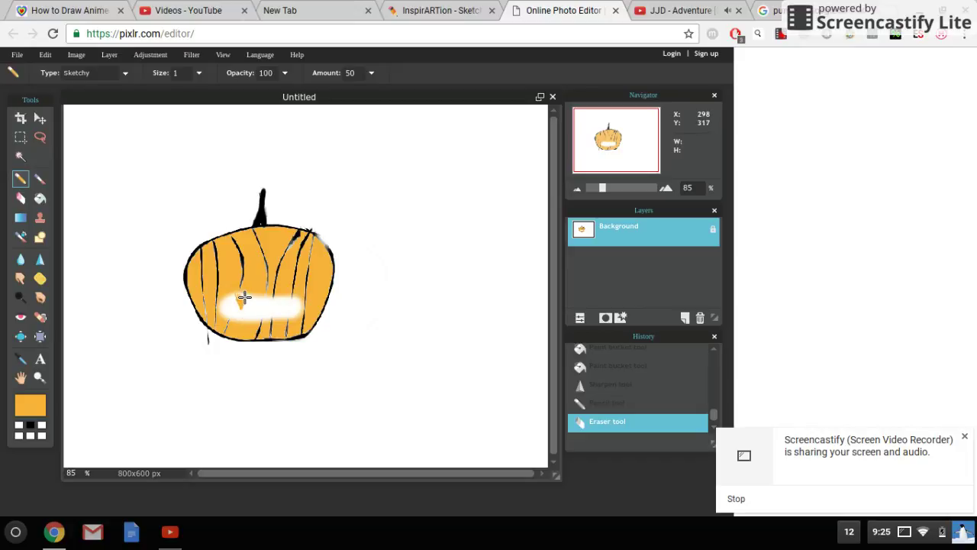
drag(248, 297, 249, 296)
drag(273, 304, 277, 296)
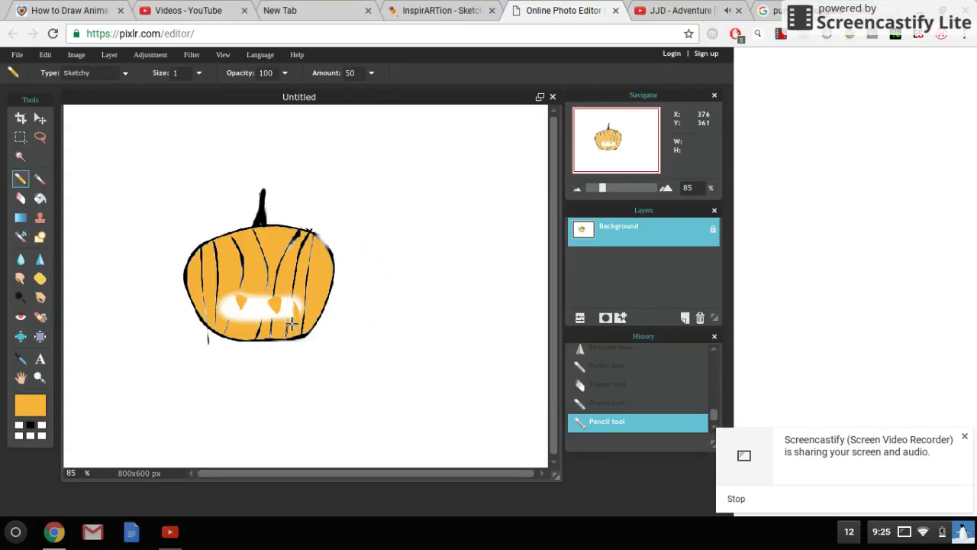
- Pencil orange over both ends and the lower edge of the mouth to give it a narrower rectangular shape
drag(293, 319, 292, 314)
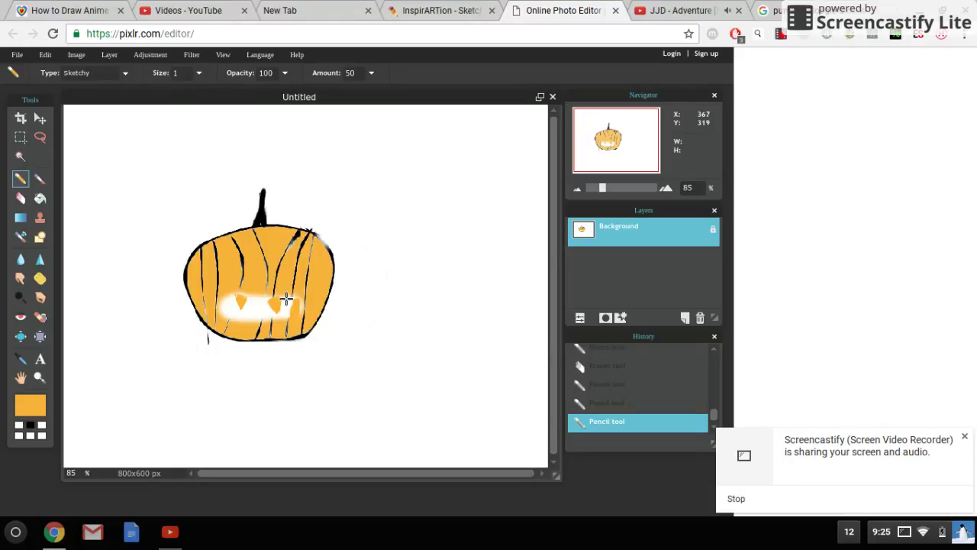
drag(288, 309, 285, 325)
drag(297, 317, 275, 317)
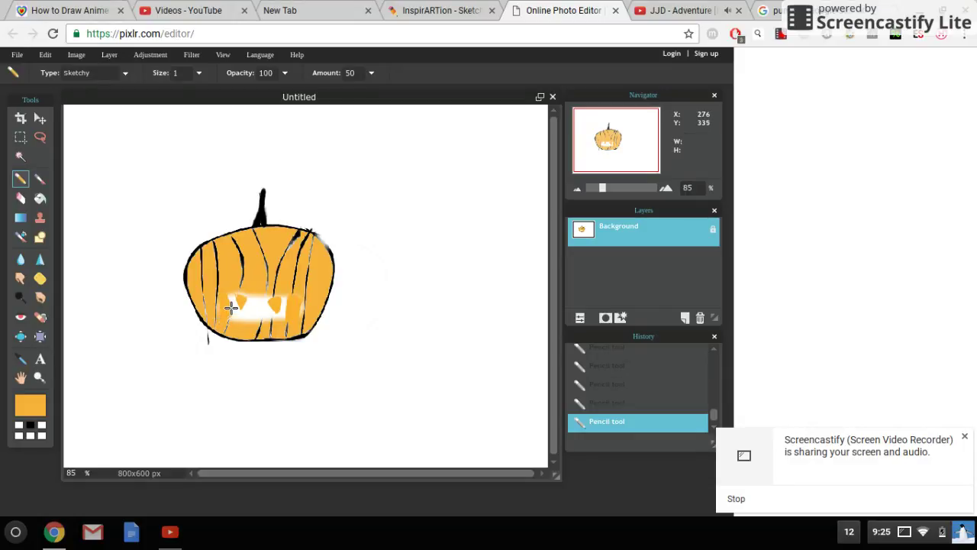
mouse_move(231, 319)
mouse_down()
mouse_move(297, 318)
mouse_move(220, 318)
mouse_up()
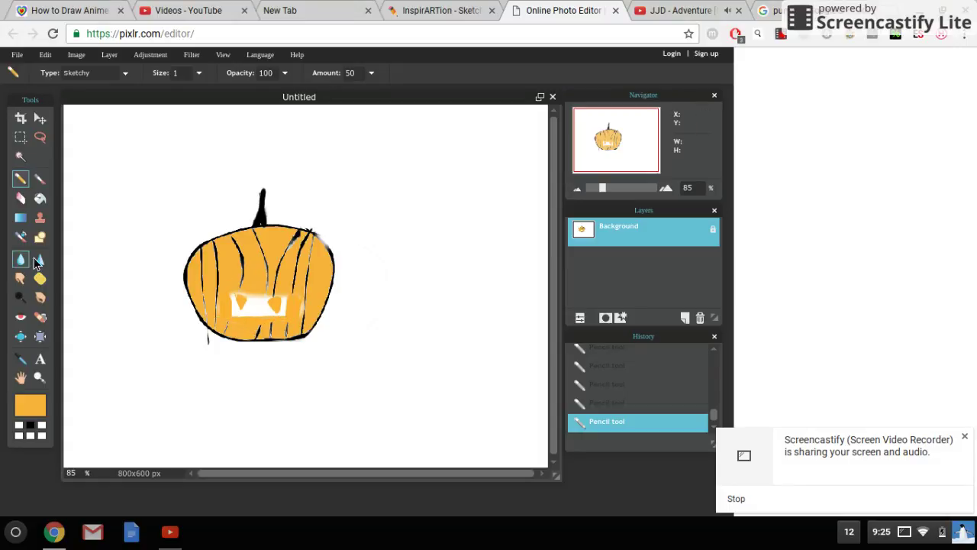
- Erase two round white eyes above the mouth with the size 50 eraser, covering the stray erased spot with orange brush paint
click(40, 198)
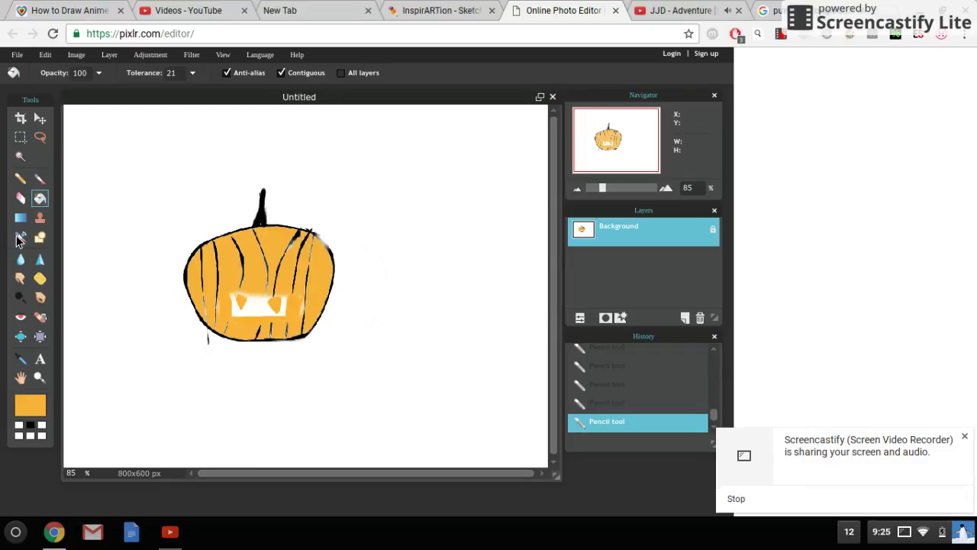
click(18, 199)
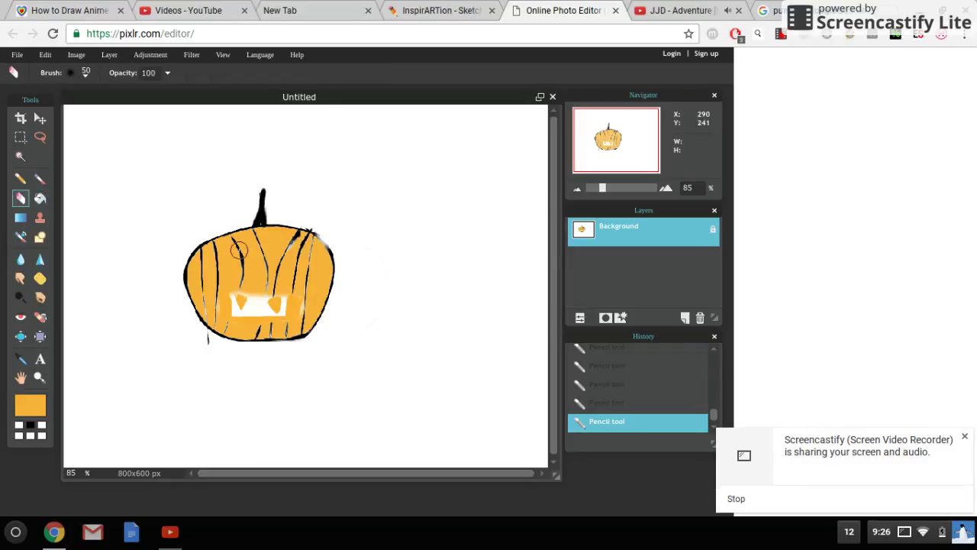
drag(242, 258, 263, 261)
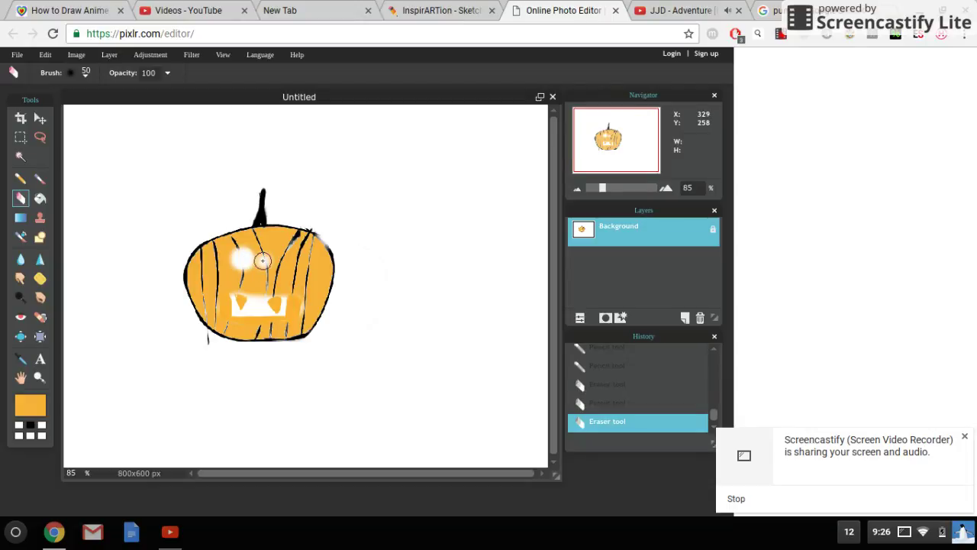
click(39, 178)
click(261, 261)
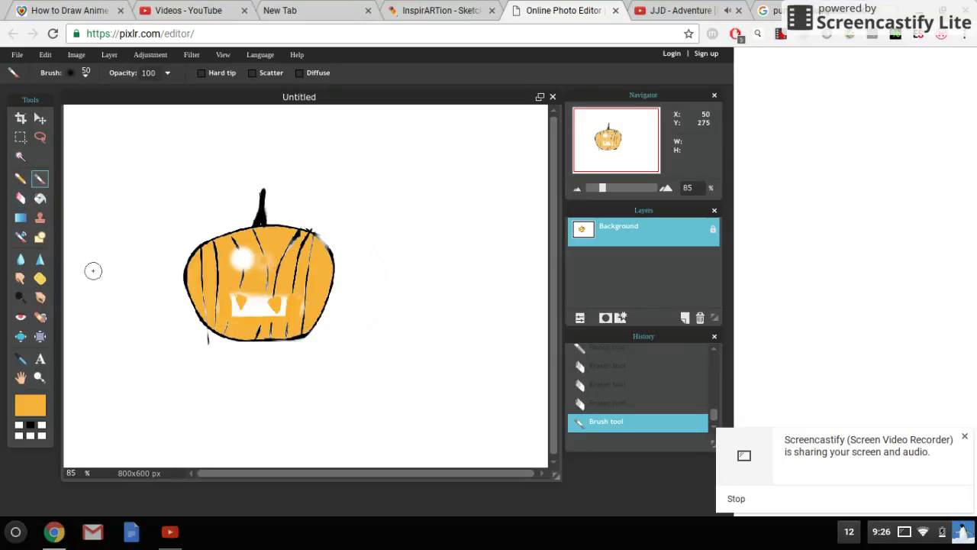
click(21, 178)
click(21, 197)
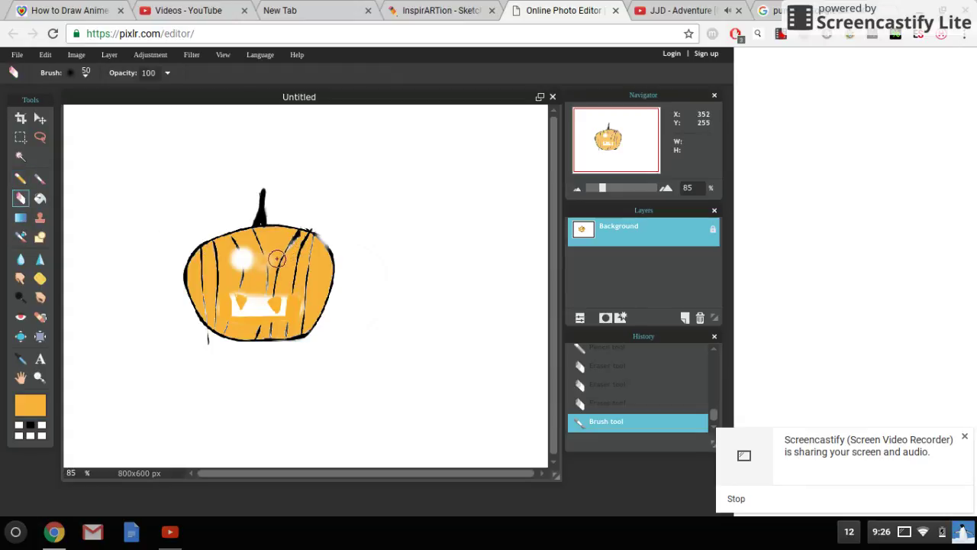
drag(280, 260, 280, 258)
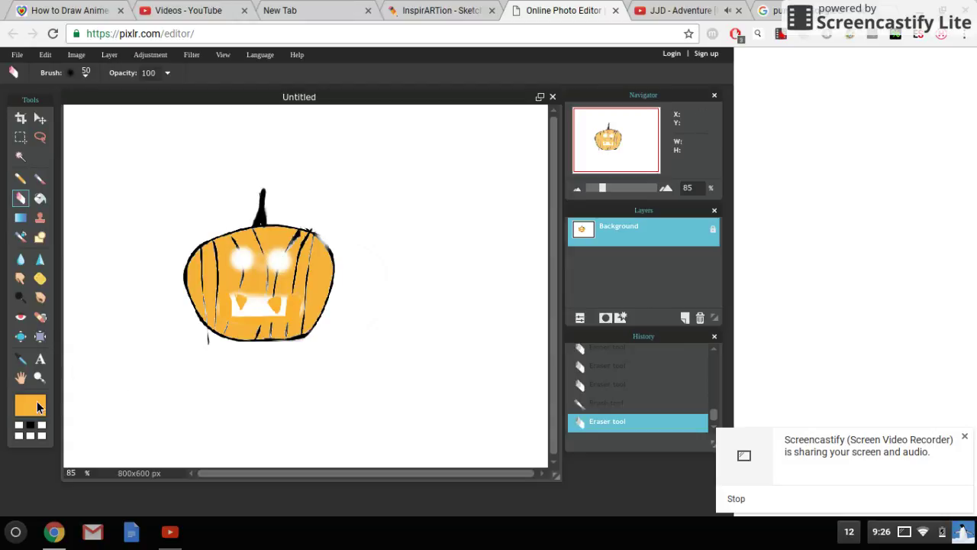
- Brush orange around the mouth's edges at size 50 to make it thinner, and enlarge the image window
click(40, 178)
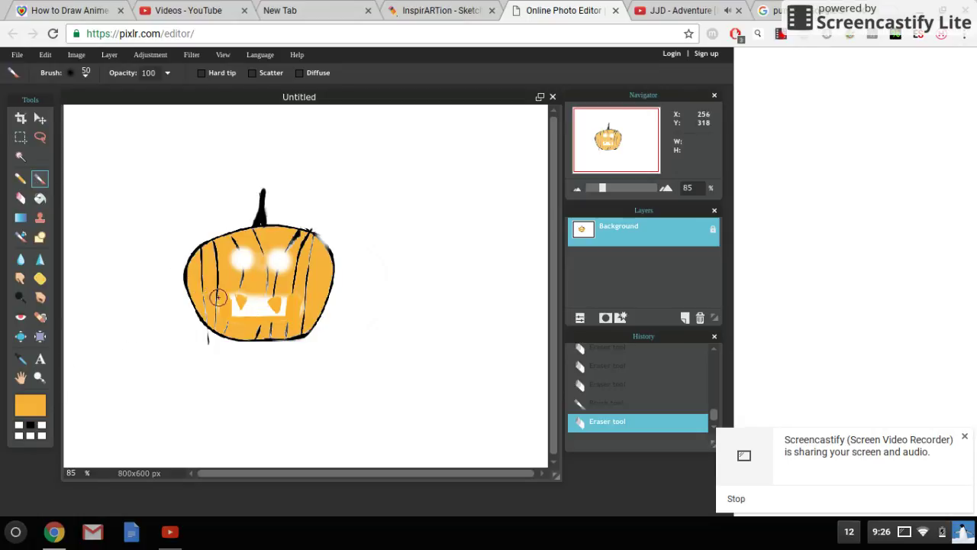
mouse_move(223, 297)
mouse_down()
mouse_move(297, 317)
mouse_move(295, 301)
mouse_move(264, 289)
mouse_move(174, 339)
mouse_move(272, 316)
mouse_move(233, 316)
mouse_move(292, 320)
mouse_move(253, 309)
mouse_up()
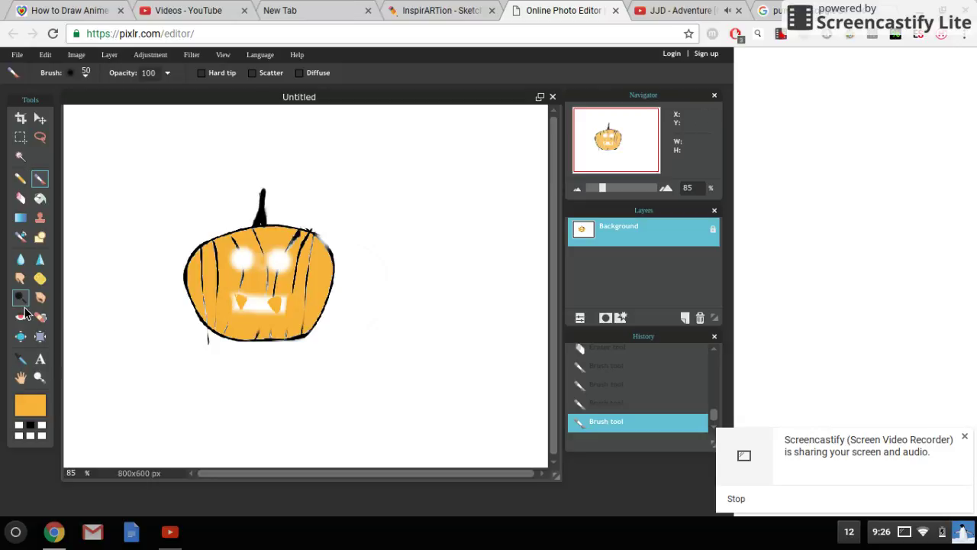
click(21, 179)
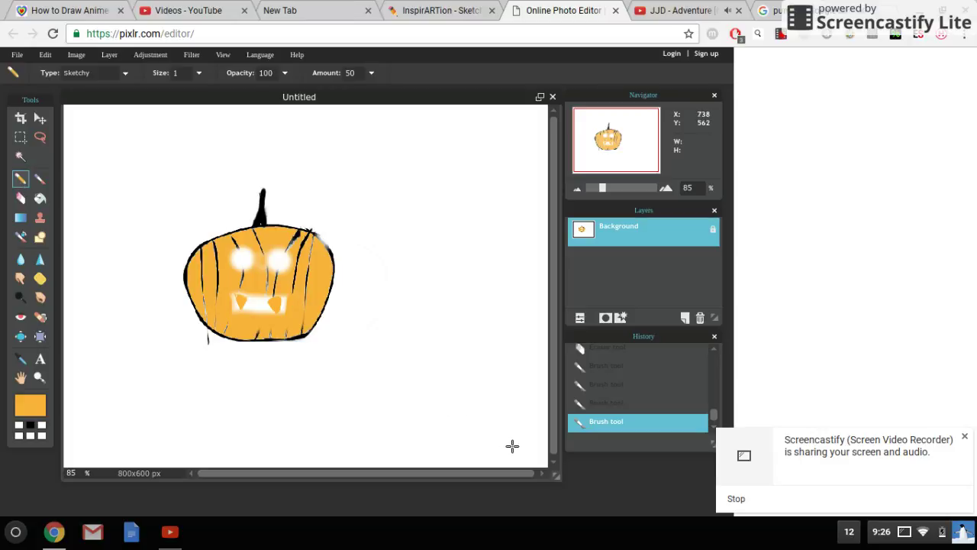
drag(553, 474, 611, 510)
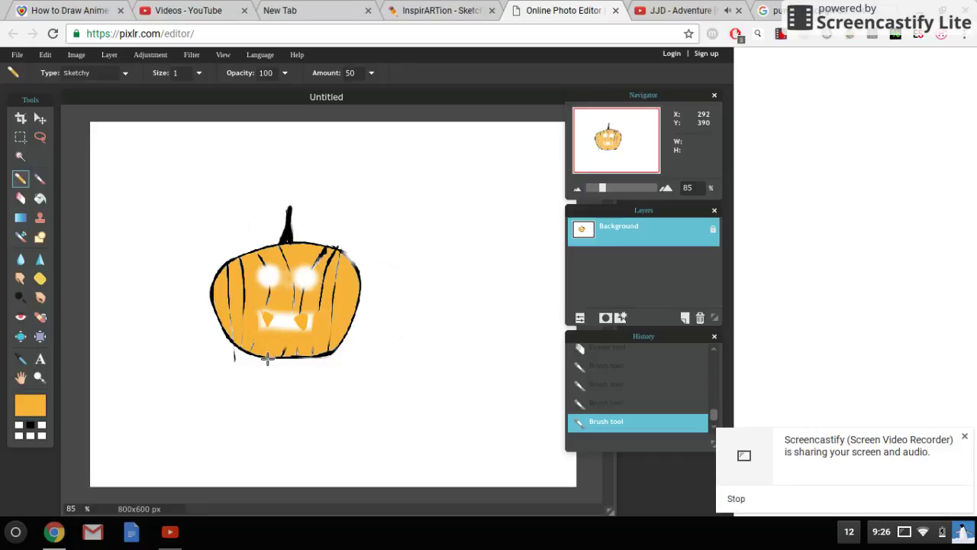
- Pencil an orange neck beneath the pumpkin with shoulder and arm outlines sweeping down to both sides
mouse_move(255, 383)
mouse_down()
mouse_move(209, 393)
mouse_move(195, 430)
mouse_move(139, 478)
mouse_up()
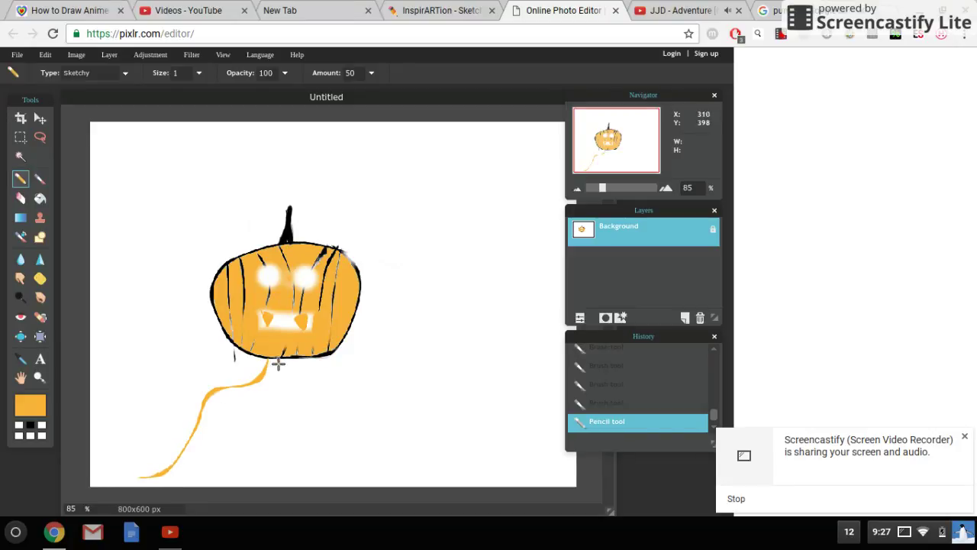
mouse_move(268, 364)
mouse_down()
mouse_move(261, 385)
mouse_move(210, 403)
mouse_move(157, 496)
mouse_move(129, 500)
mouse_move(179, 461)
mouse_move(205, 414)
mouse_move(257, 386)
mouse_move(272, 354)
mouse_up()
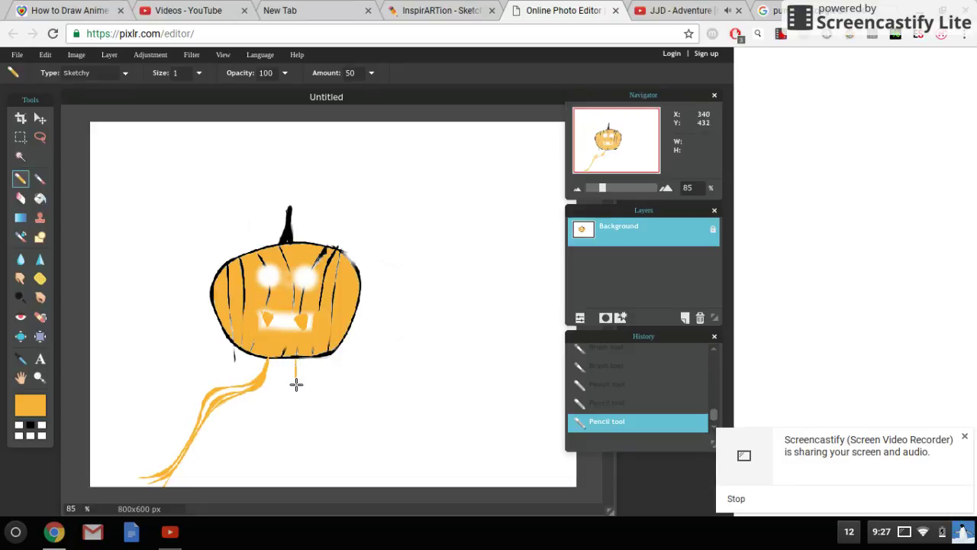
mouse_move(301, 387)
mouse_down()
mouse_move(365, 395)
mouse_move(386, 412)
mouse_move(351, 390)
mouse_up()
key(e)
click(20, 178)
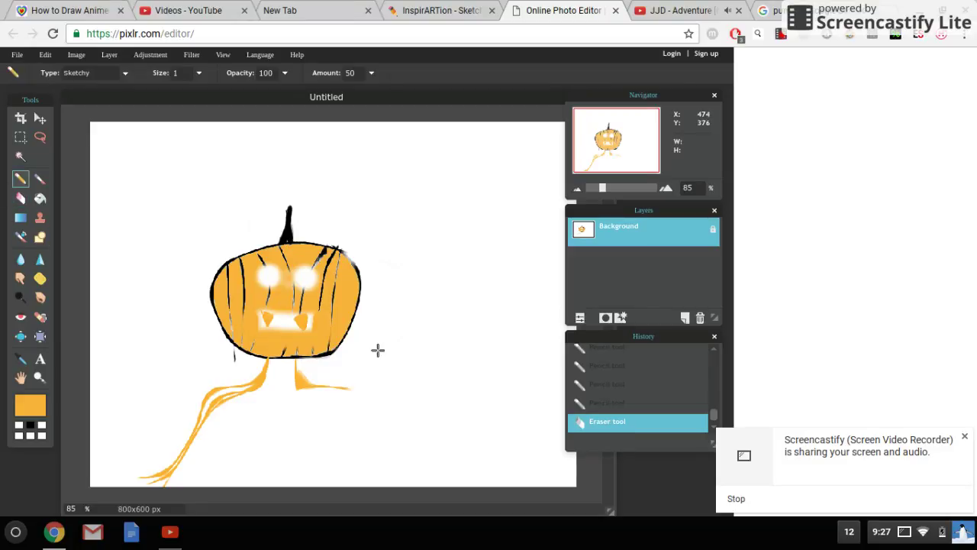
mouse_move(313, 387)
mouse_down()
mouse_move(345, 388)
mouse_move(359, 416)
mouse_up()
drag(369, 457, 402, 477)
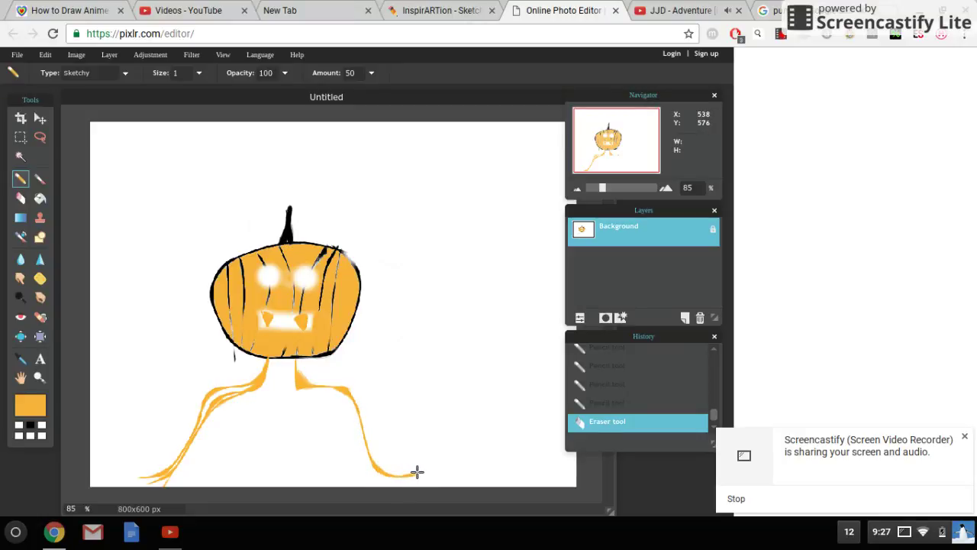
mouse_move(406, 477)
mouse_down()
mouse_move(379, 477)
mouse_move(419, 470)
mouse_up()
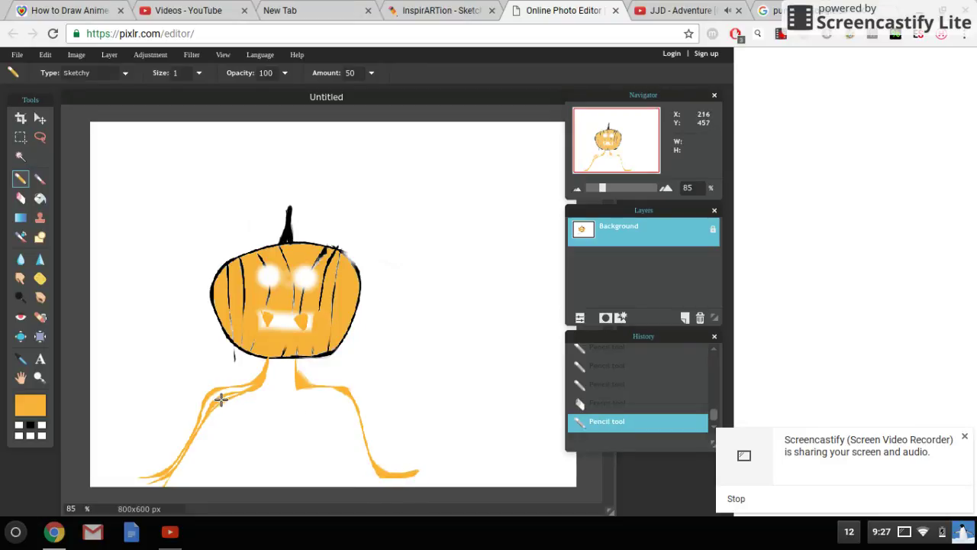
- Add orange inner arm and torso lines below the neck, and fill the neck with orange pencil strokes
mouse_move(254, 392)
mouse_down()
mouse_move(188, 486)
mouse_move(142, 495)
mouse_up()
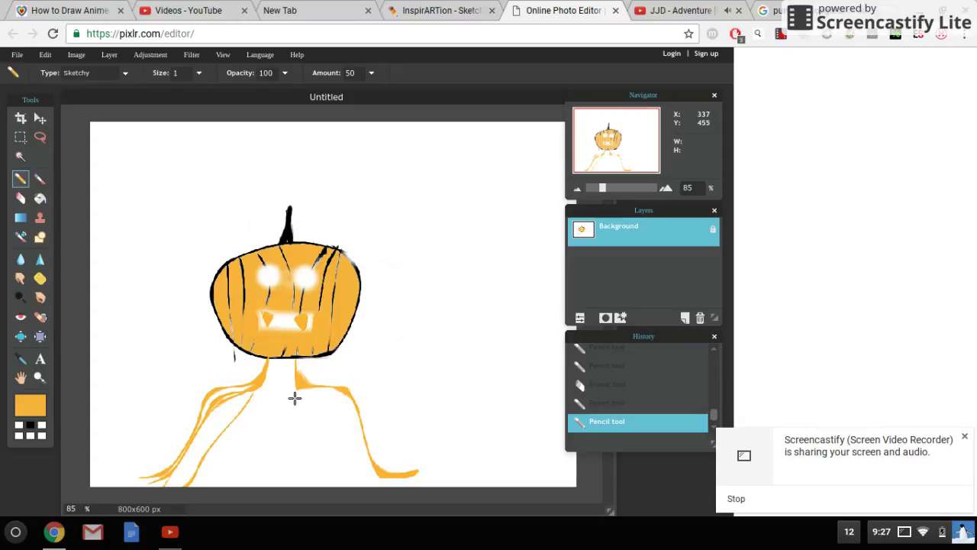
mouse_move(296, 393)
mouse_down()
mouse_move(337, 419)
mouse_move(363, 468)
mouse_move(422, 479)
mouse_up()
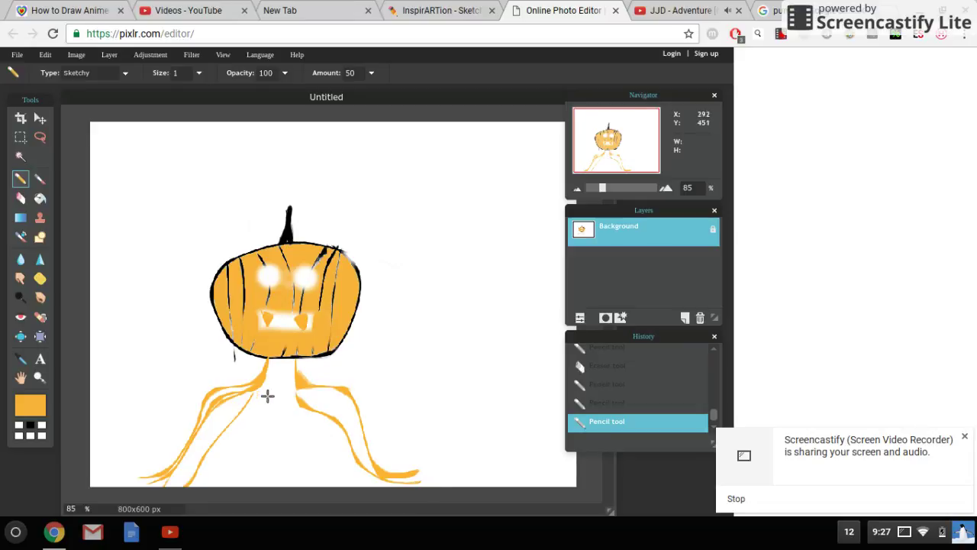
drag(250, 403, 224, 497)
mouse_move(294, 395)
mouse_down()
mouse_move(300, 463)
mouse_move(330, 490)
mouse_up()
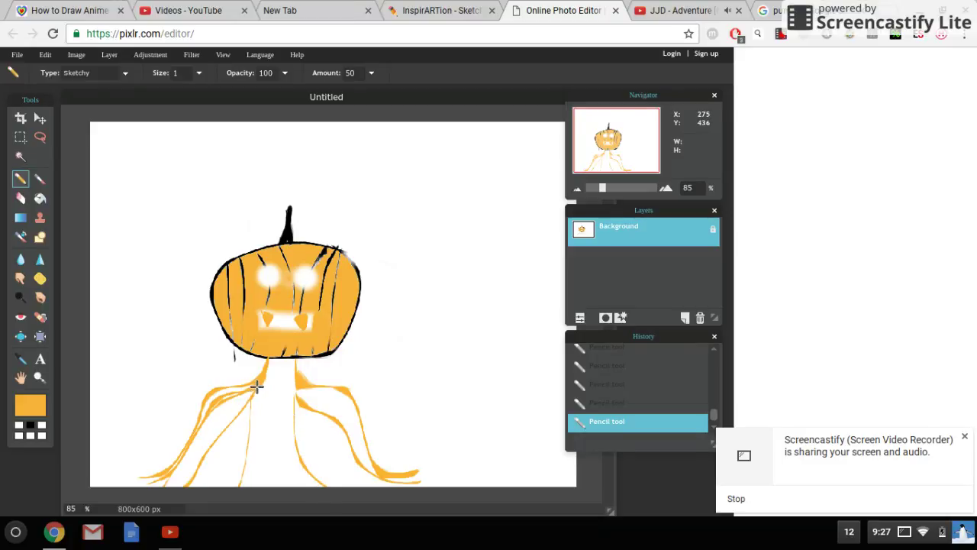
mouse_move(261, 385)
mouse_down()
mouse_move(303, 389)
mouse_move(268, 379)
mouse_move(294, 374)
mouse_move(288, 364)
mouse_move(270, 372)
mouse_move(273, 362)
mouse_move(295, 363)
mouse_move(281, 358)
mouse_move(273, 368)
mouse_move(288, 387)
mouse_up()
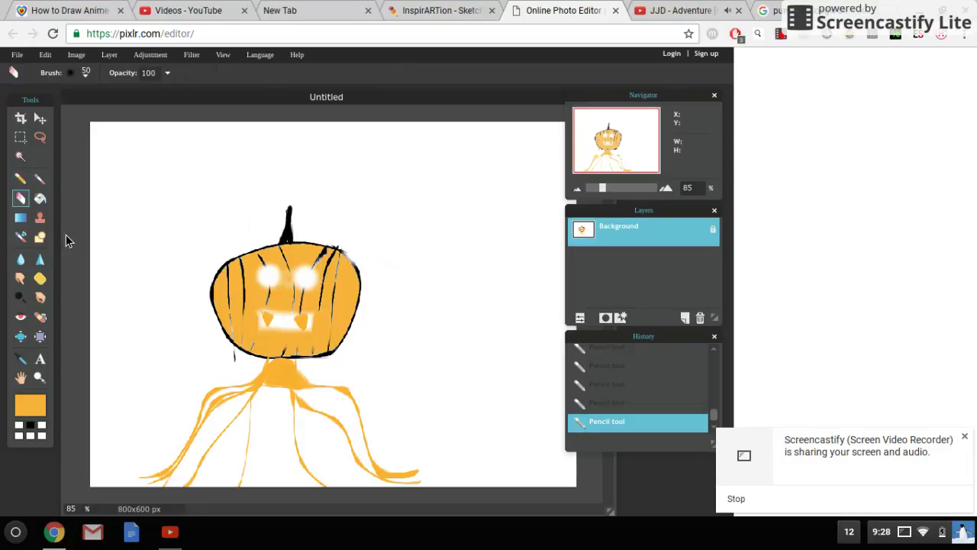
- Erase the orange neck and body below the pumpkin with the hard round size 200 eraser brush
click(77, 71)
click(299, 106)
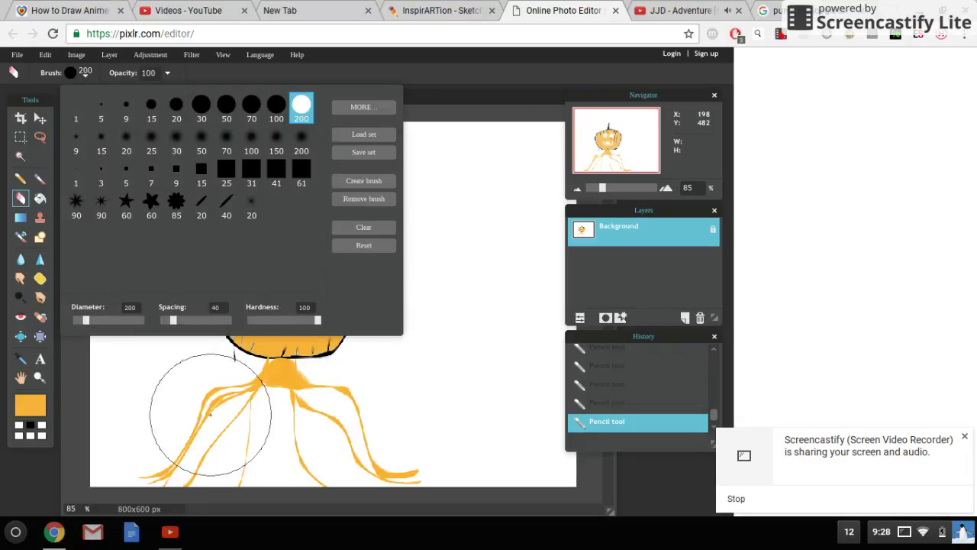
mouse_move(153, 414)
mouse_down()
mouse_move(227, 430)
mouse_move(373, 432)
mouse_move(289, 411)
mouse_move(258, 427)
mouse_up()
- Redraw the erased bottom outline of the pumpkin in black with the sketchy pencil
click(37, 425)
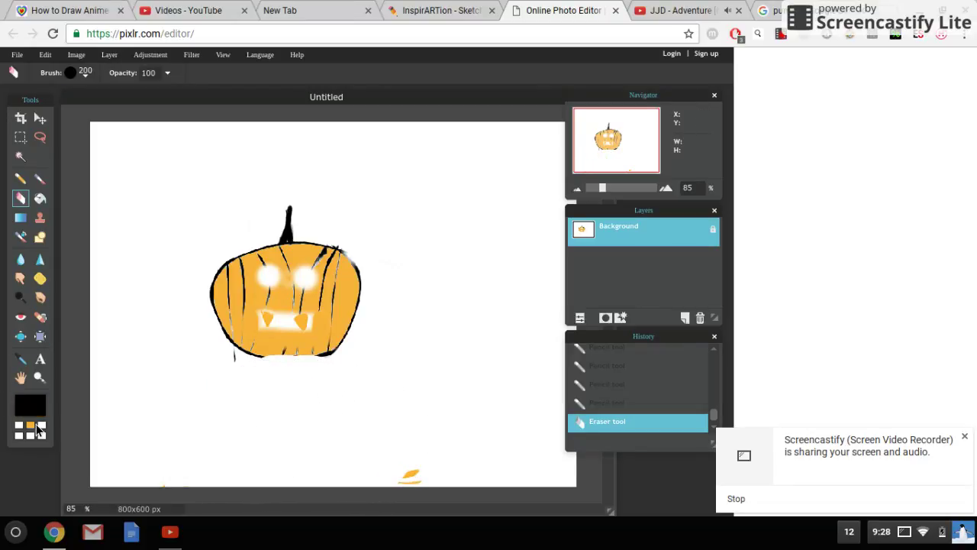
click(21, 178)
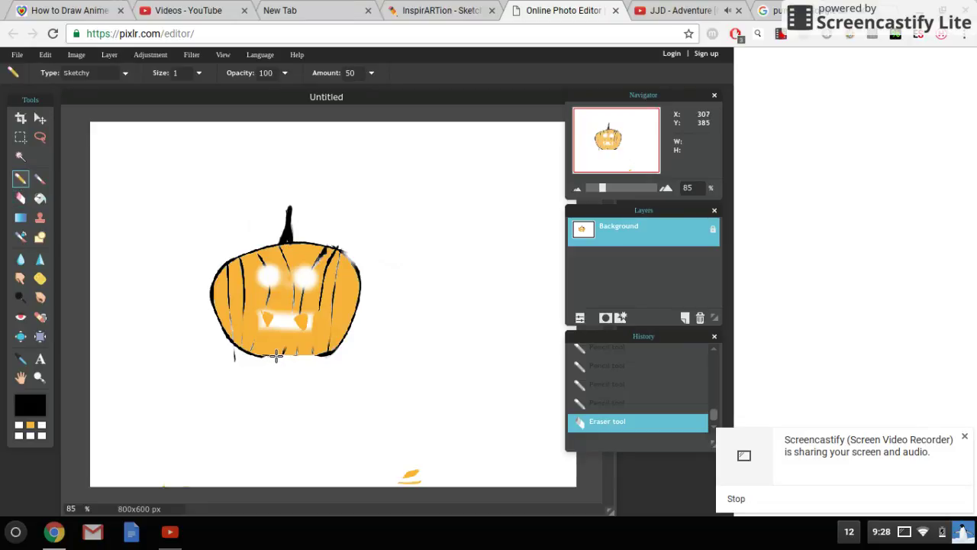
drag(317, 355, 261, 358)
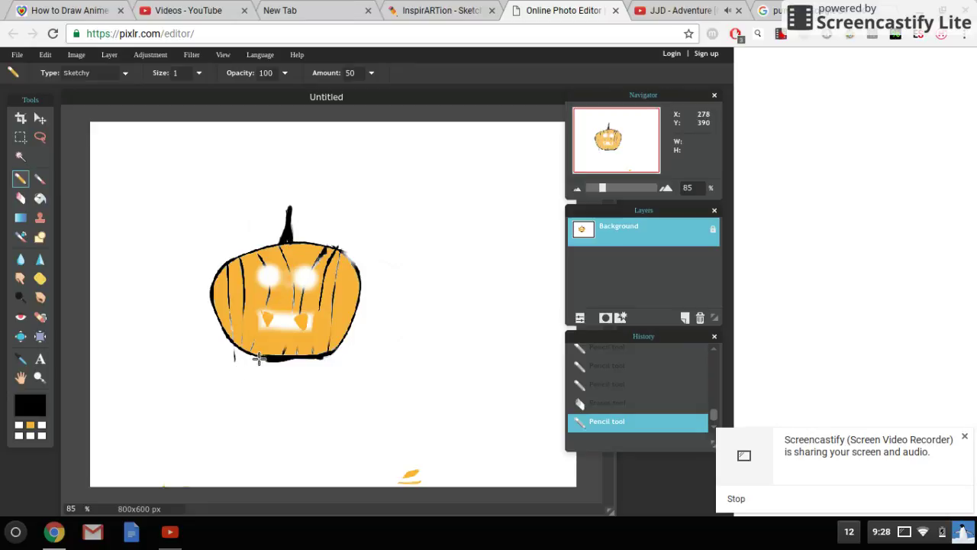
- Pencil new orange neck, shoulder and outer arm outlines sweeping down from the pumpkin on both sides
click(30, 426)
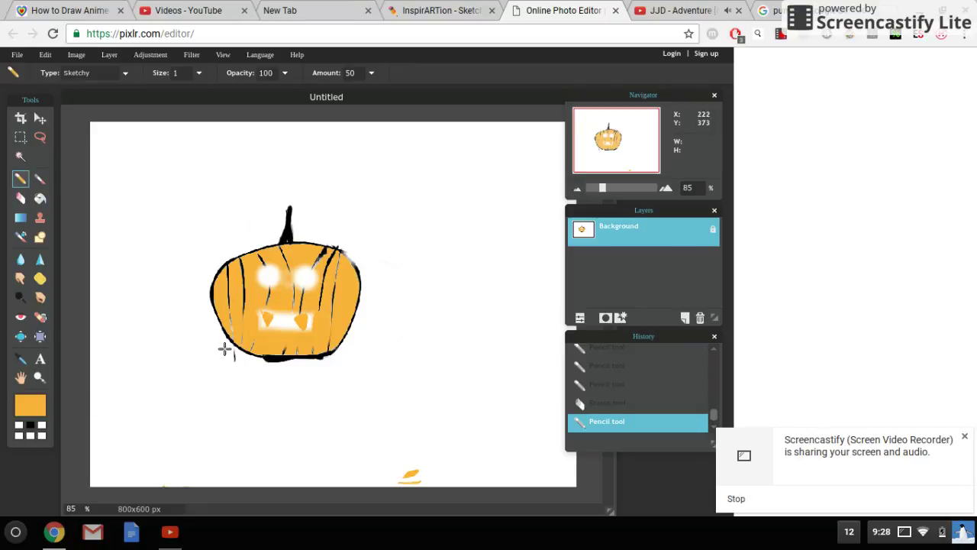
mouse_move(271, 358)
mouse_down()
mouse_move(255, 389)
mouse_move(215, 392)
mouse_move(182, 464)
mouse_move(142, 475)
mouse_move(128, 468)
mouse_up()
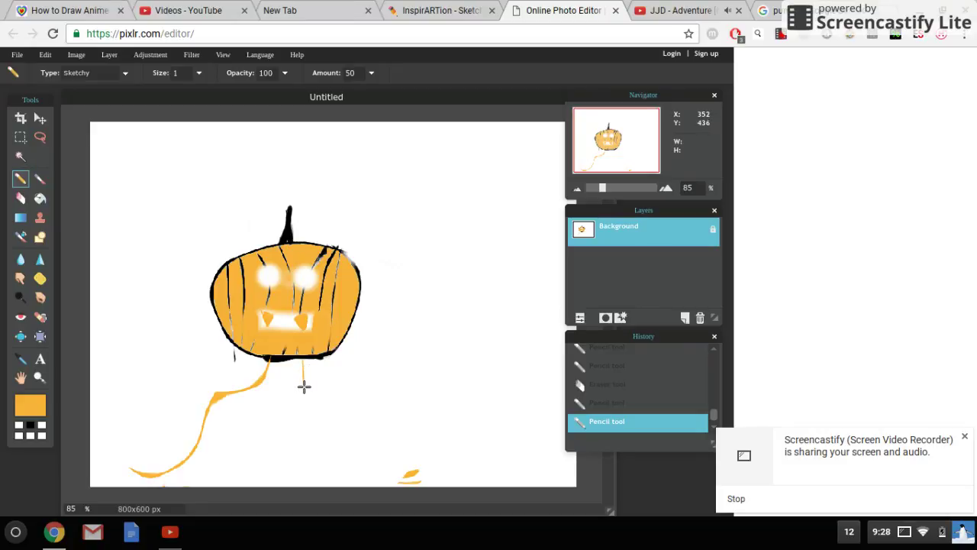
mouse_move(306, 391)
mouse_down()
mouse_move(328, 382)
mouse_move(354, 387)
mouse_move(384, 408)
mouse_move(392, 450)
mouse_move(426, 467)
mouse_up()
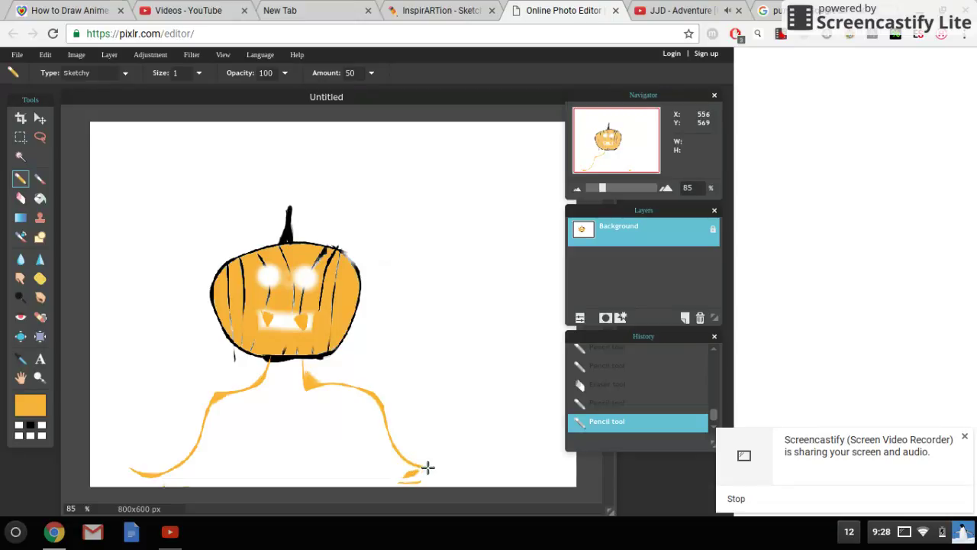
- Erase the right forearm and stray orange marks, set the eraser to size 20, and redraw the forearm with the orange pencil
key(e)
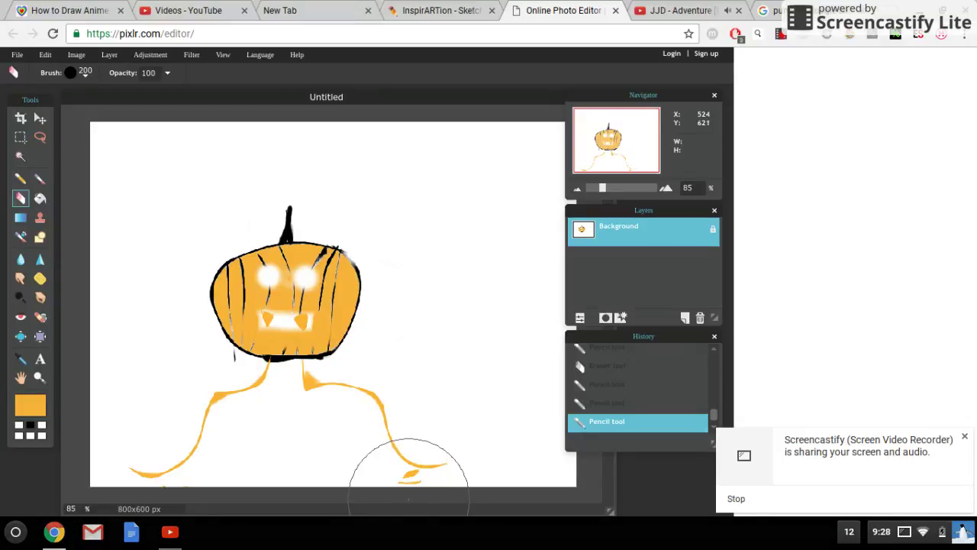
click(409, 467)
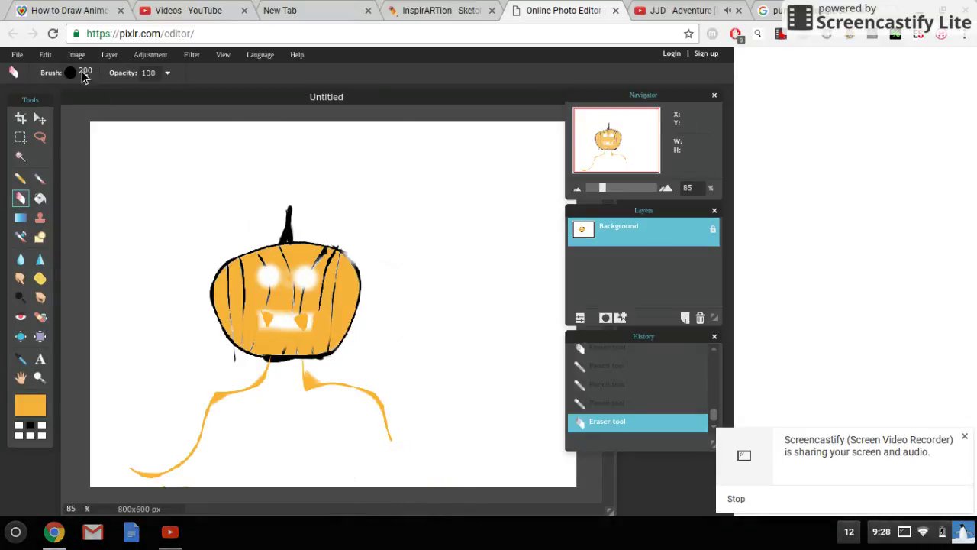
click(84, 73)
click(177, 106)
click(21, 179)
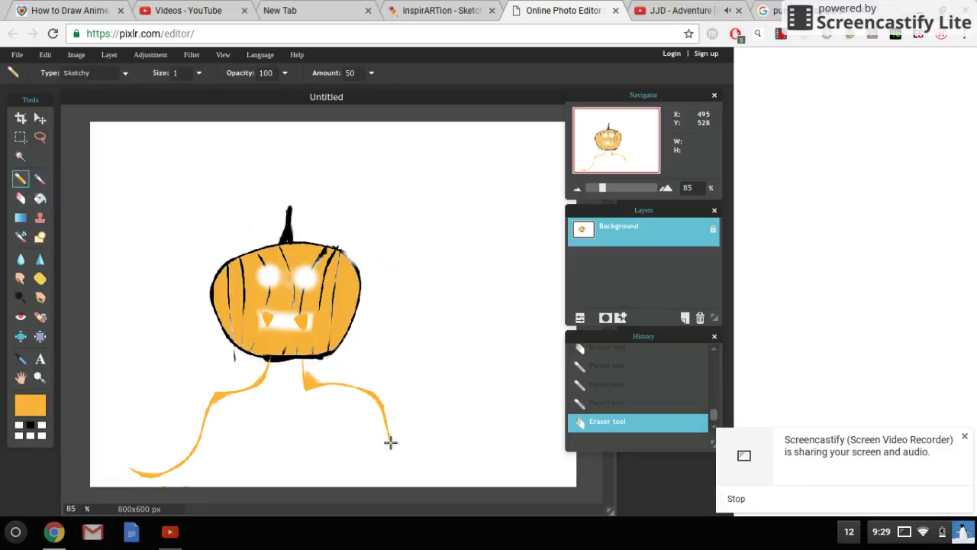
mouse_move(401, 469)
mouse_down()
mouse_move(423, 477)
mouse_move(443, 467)
mouse_up()
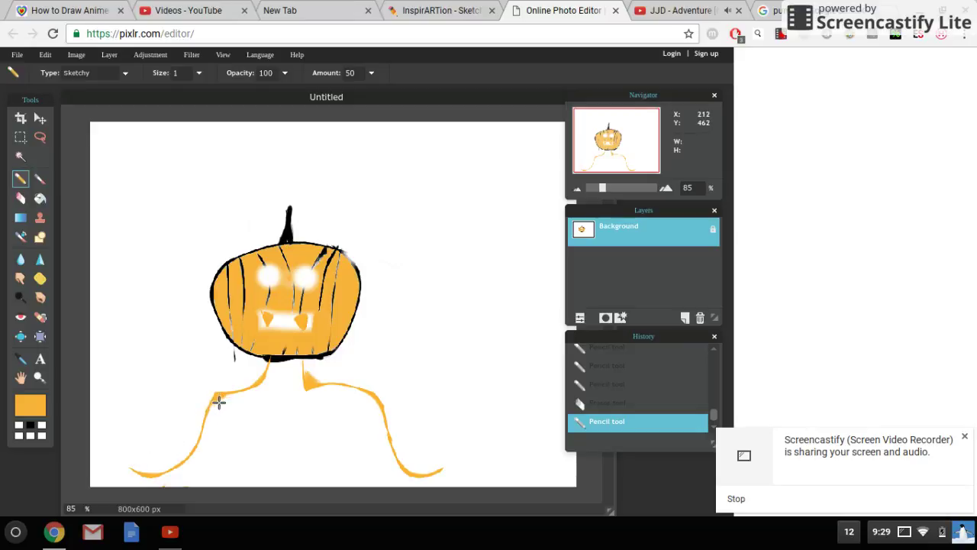
- Pencil the orange inner lines of both arms, and thicken the right shoulder and upper arm with orange strokes
mouse_move(214, 436)
mouse_down()
mouse_move(184, 478)
mouse_move(139, 486)
mouse_move(133, 468)
mouse_up()
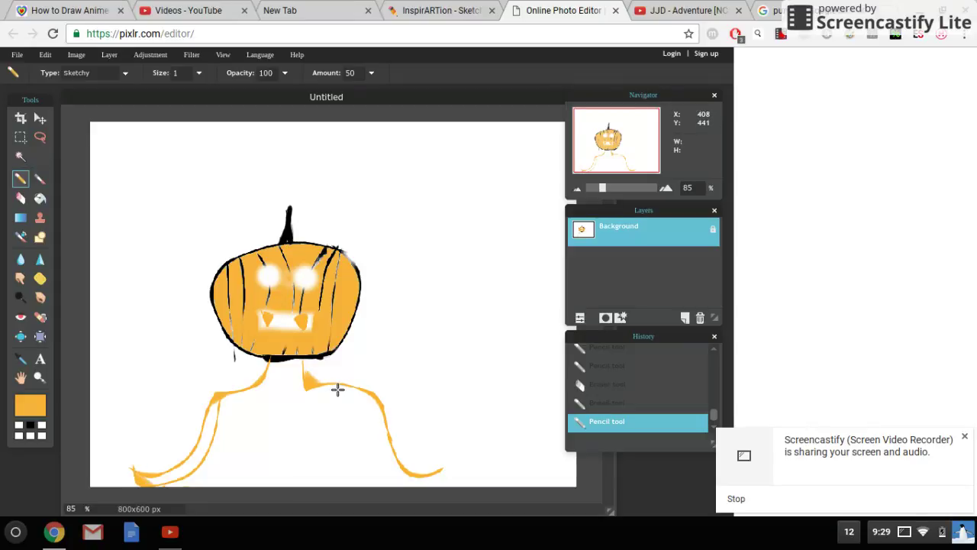
mouse_move(342, 392)
mouse_down()
mouse_move(399, 476)
mouse_move(438, 479)
mouse_move(442, 467)
mouse_up()
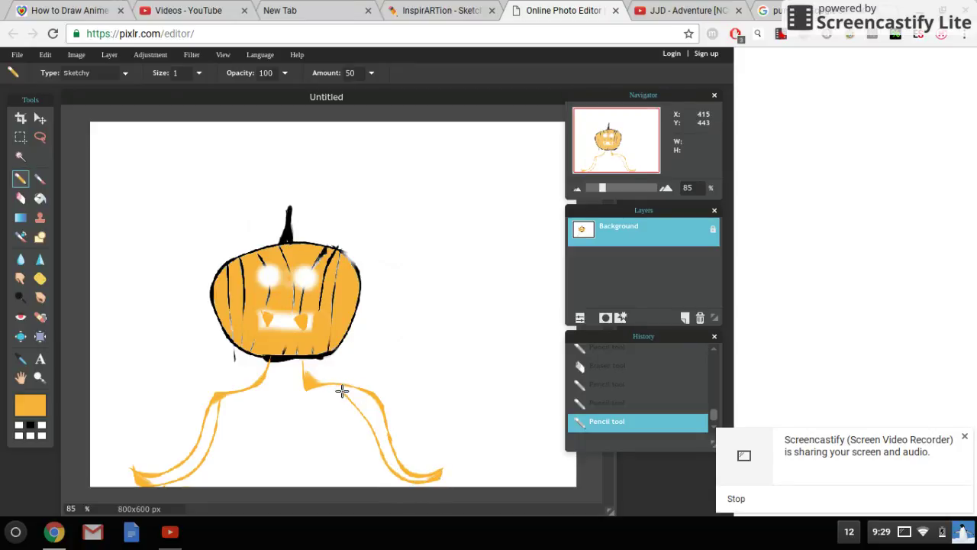
drag(314, 393, 303, 391)
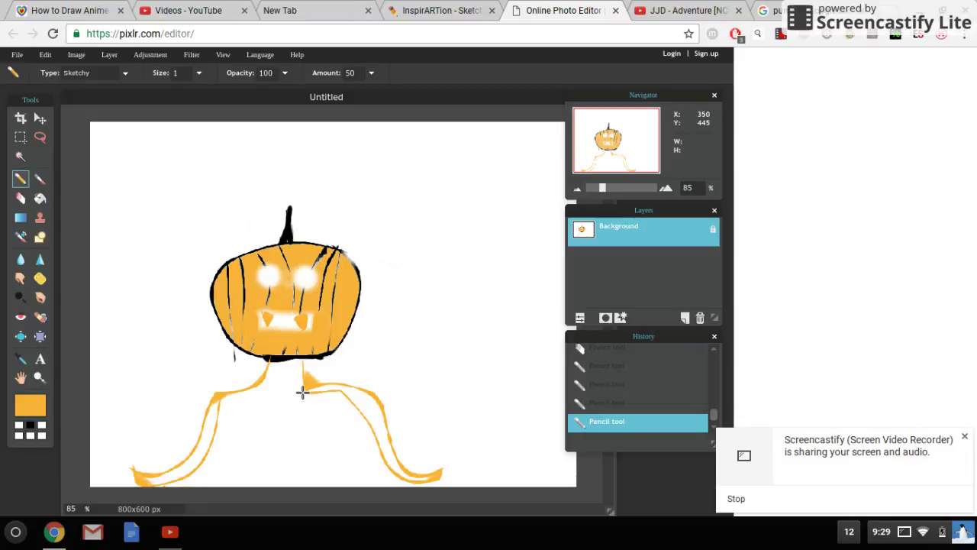
mouse_move(320, 389)
mouse_down()
mouse_move(356, 390)
mouse_move(305, 392)
mouse_move(355, 390)
mouse_move(384, 407)
mouse_move(354, 401)
mouse_move(387, 422)
mouse_move(371, 415)
mouse_up()
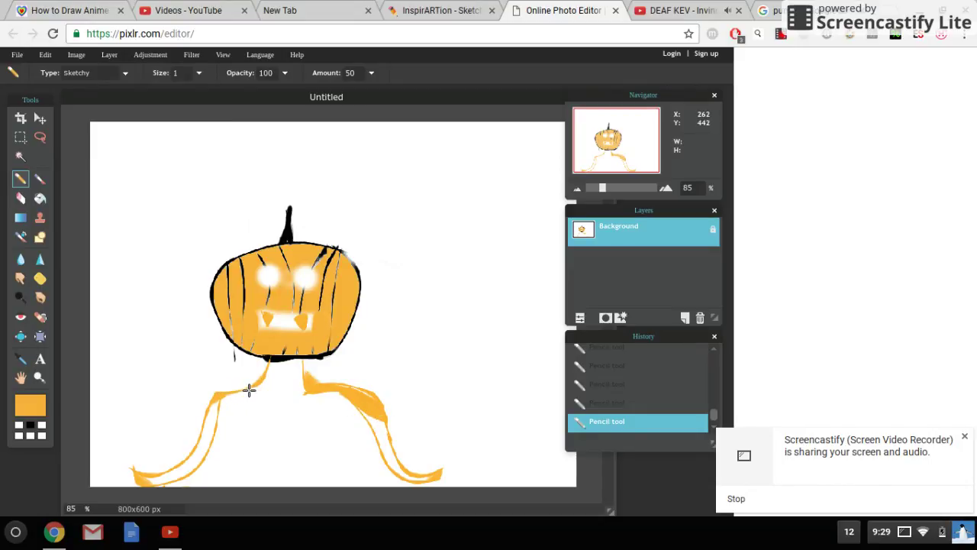
- Pencil both orange torso sides down to the canvas edge, erasing the first right side line and redrawing it closer to the center
drag(229, 410, 208, 496)
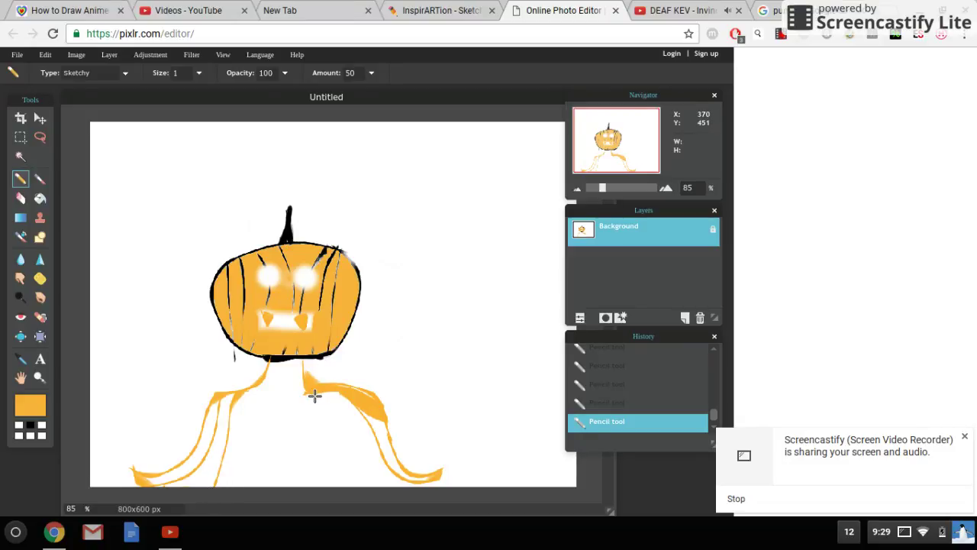
mouse_move(313, 389)
mouse_down()
mouse_move(332, 398)
mouse_move(353, 458)
mouse_up()
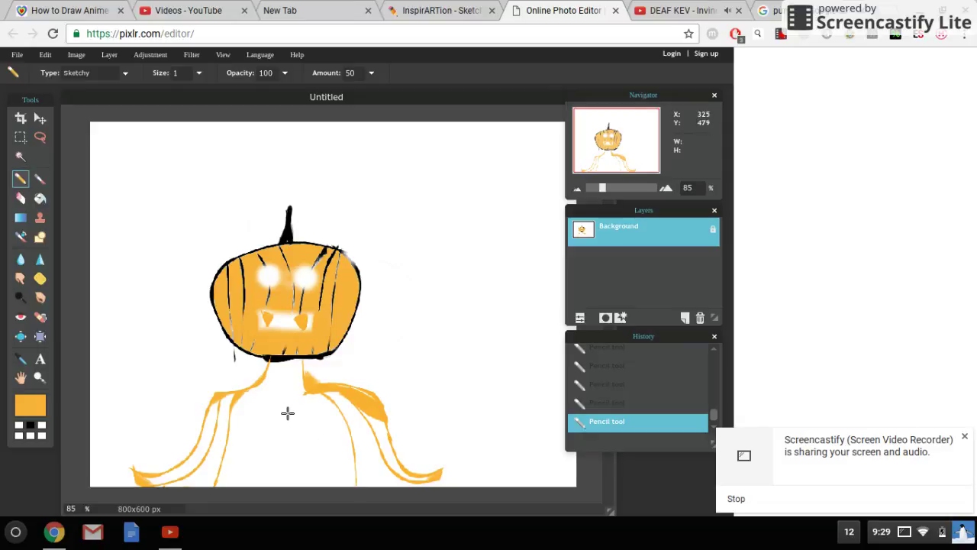
key(e)
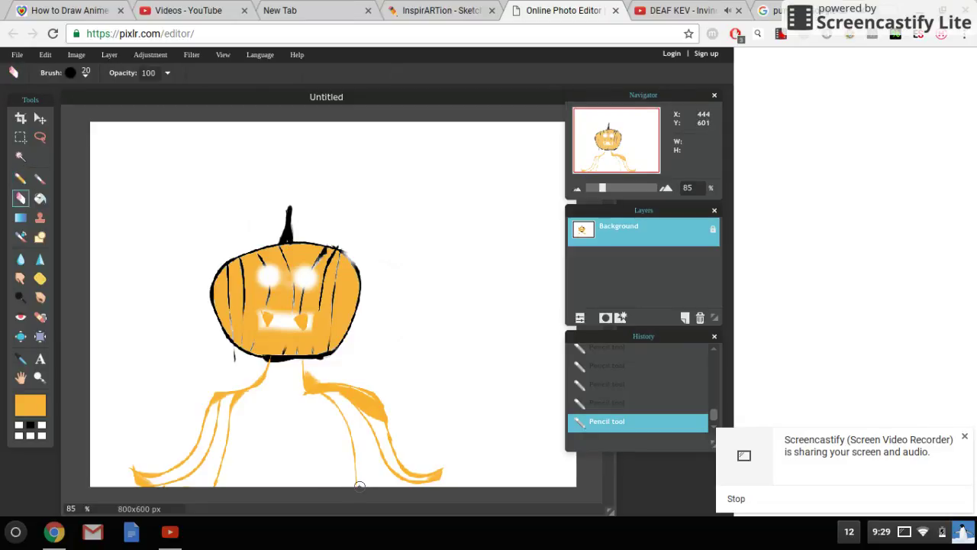
click(330, 400)
click(21, 178)
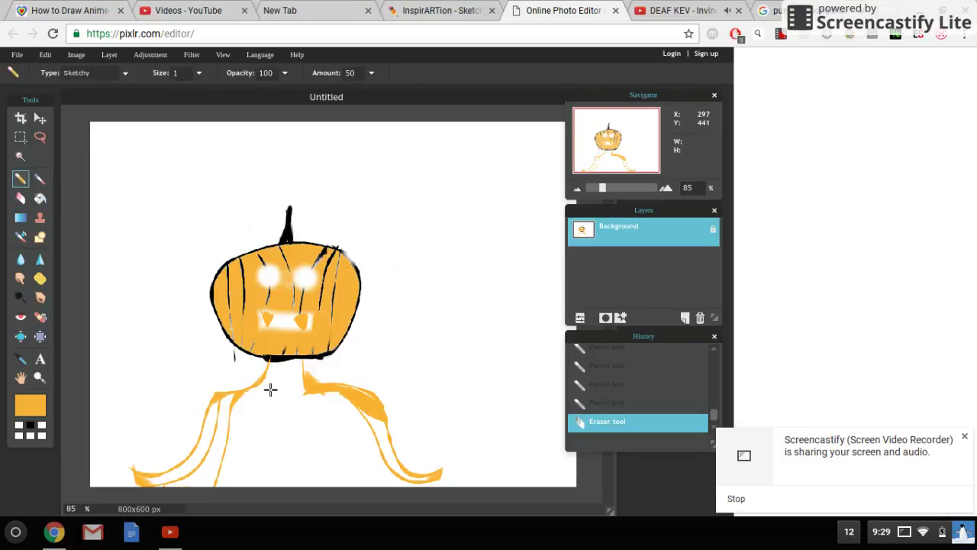
drag(310, 390, 319, 432)
drag(316, 482, 316, 484)
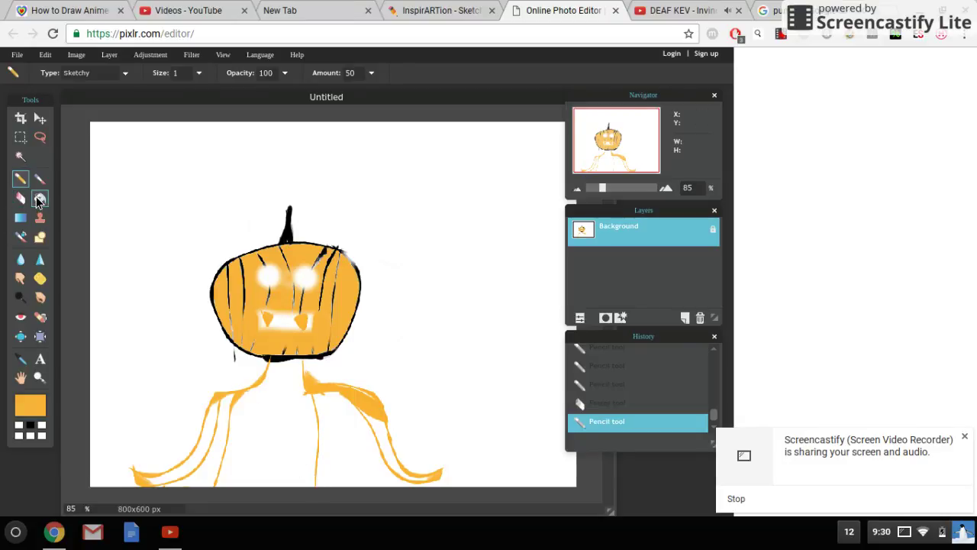
- Try to fill the lower torso with orange using the soft size 50 brush, and undo the stroke
click(39, 182)
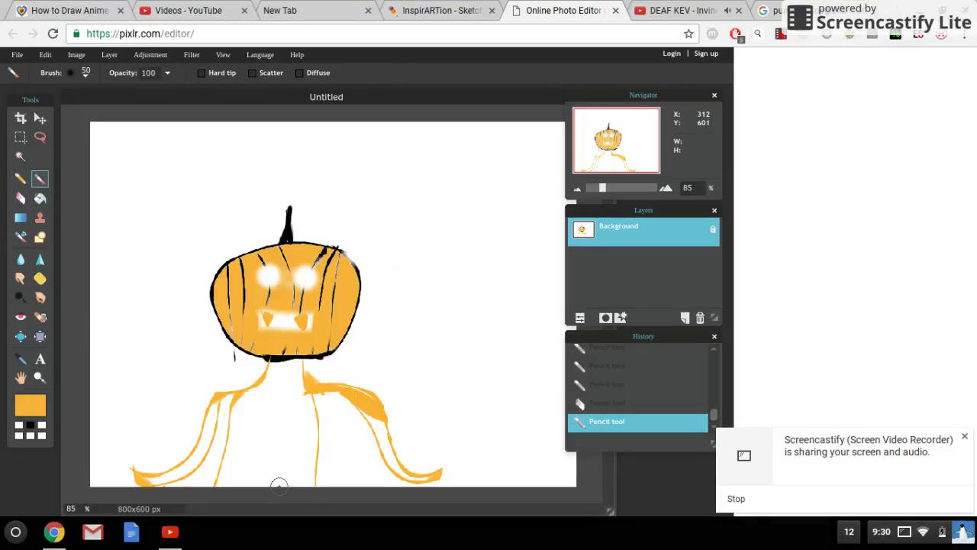
mouse_move(226, 479)
mouse_down()
mouse_move(310, 471)
mouse_move(301, 460)
mouse_move(242, 465)
mouse_move(224, 458)
mouse_move(225, 445)
mouse_up()
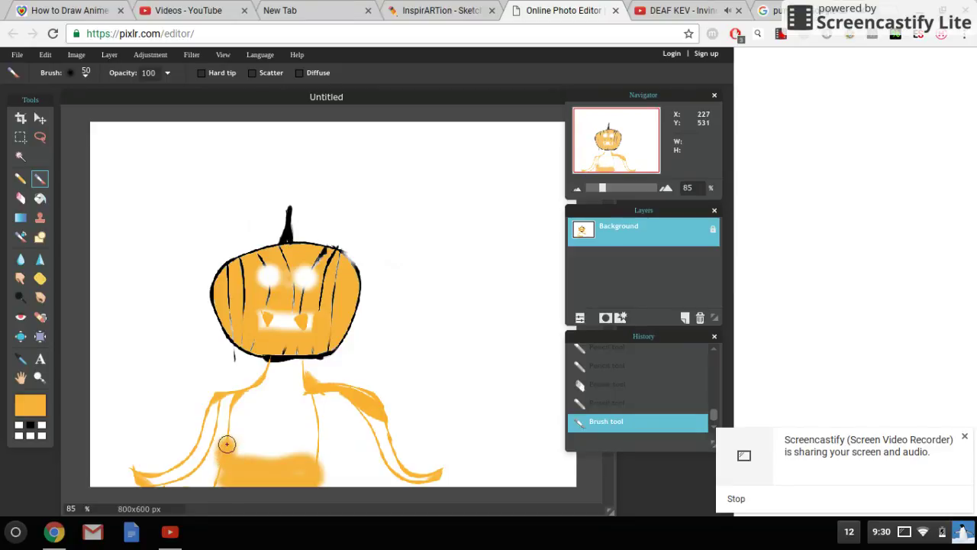
click(45, 54)
click(59, 76)
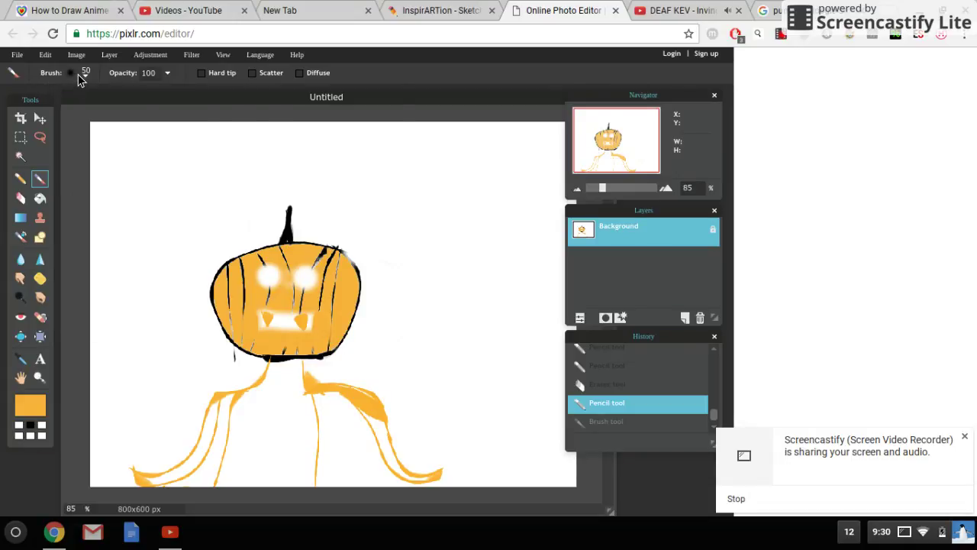
- Fill the torso and neck with orange using the hard round size 70 brush
click(83, 74)
click(251, 106)
click(30, 491)
click(242, 469)
mouse_move(242, 469)
mouse_down()
mouse_move(267, 419)
mouse_move(280, 456)
mouse_move(261, 471)
mouse_move(295, 473)
mouse_move(294, 416)
mouse_move(279, 377)
mouse_move(267, 415)
mouse_move(249, 405)
mouse_move(229, 481)
mouse_move(280, 480)
mouse_move(285, 375)
mouse_move(266, 392)
mouse_move(287, 386)
mouse_up()
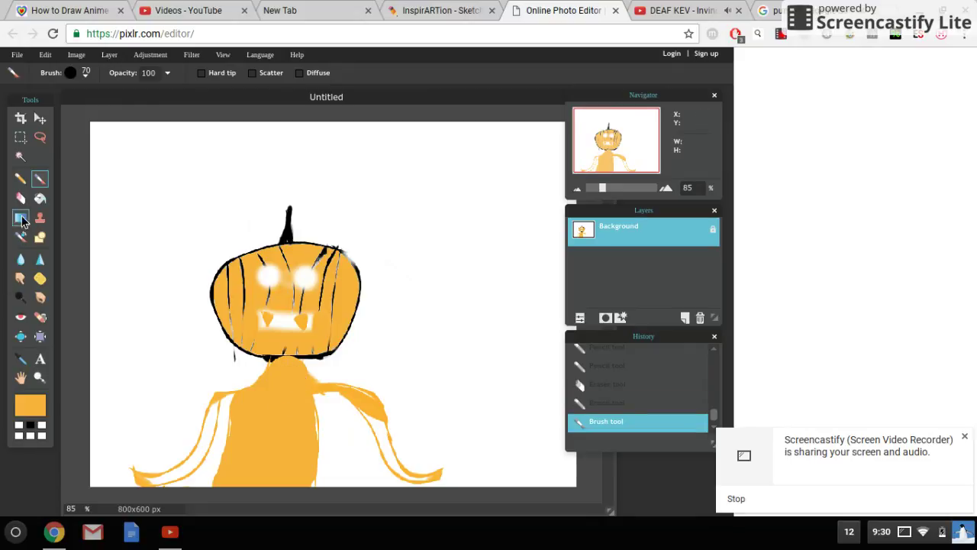
- Pencil wavy black vertical stripes down the orange torso from the neck to the canvas edge
click(21, 177)
click(33, 428)
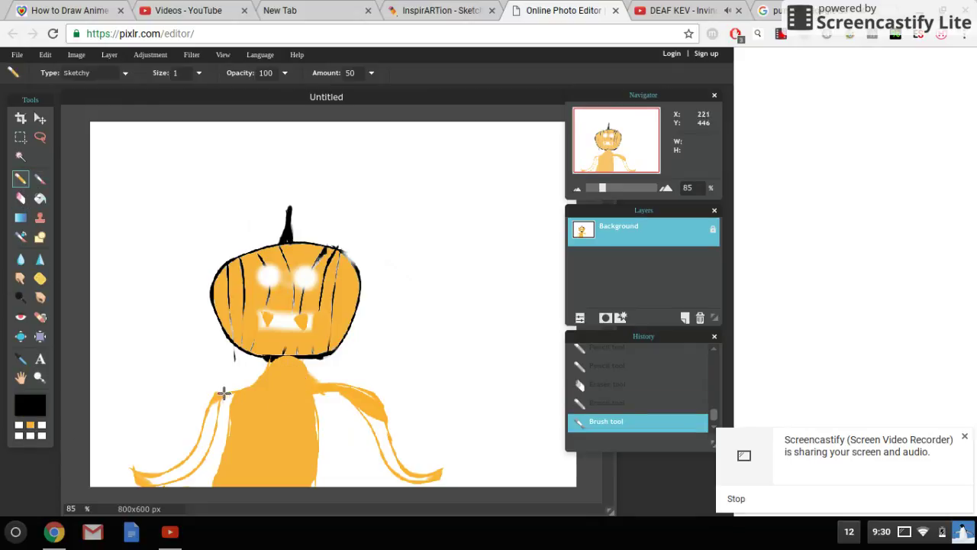
mouse_move(241, 388)
mouse_down()
mouse_move(227, 499)
mouse_move(245, 487)
mouse_move(251, 384)
mouse_move(262, 383)
mouse_move(270, 435)
mouse_move(256, 488)
mouse_move(292, 428)
mouse_move(287, 366)
mouse_move(301, 369)
mouse_move(275, 370)
mouse_move(267, 491)
mouse_move(298, 485)
mouse_move(303, 360)
mouse_up()
click(250, 386)
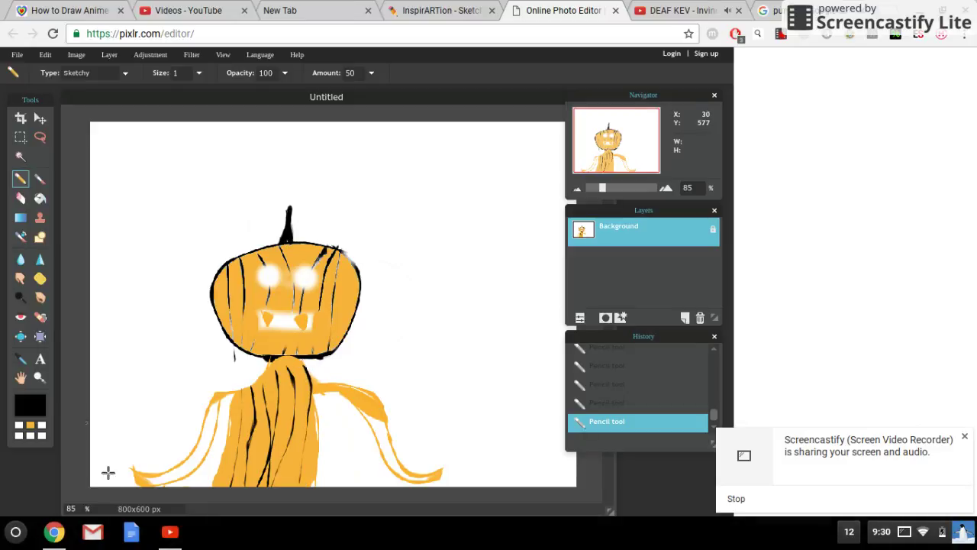
- Fill both arms with orange pencil strokes between their outlines
click(31, 425)
mouse_move(132, 475)
mouse_down()
mouse_move(178, 462)
mouse_move(213, 403)
mouse_move(207, 441)
mouse_move(186, 469)
mouse_move(151, 482)
mouse_move(177, 473)
mouse_move(205, 439)
mouse_move(207, 417)
mouse_up()
mouse_move(336, 394)
mouse_down()
mouse_move(372, 427)
mouse_move(397, 472)
mouse_move(431, 479)
mouse_move(399, 469)
mouse_move(381, 423)
mouse_up()
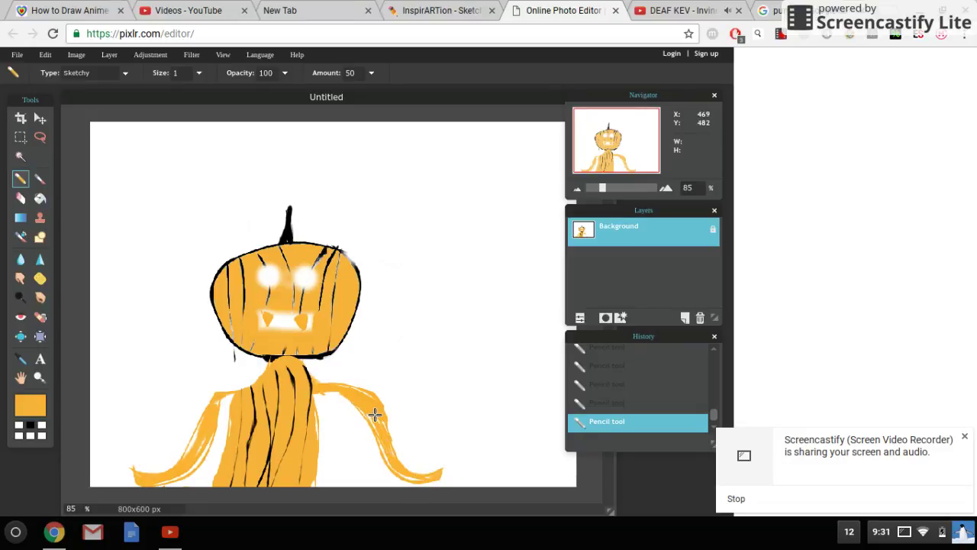
- Close the Navigator, Layers and History panels, and widen the image window into the freed space
click(714, 95)
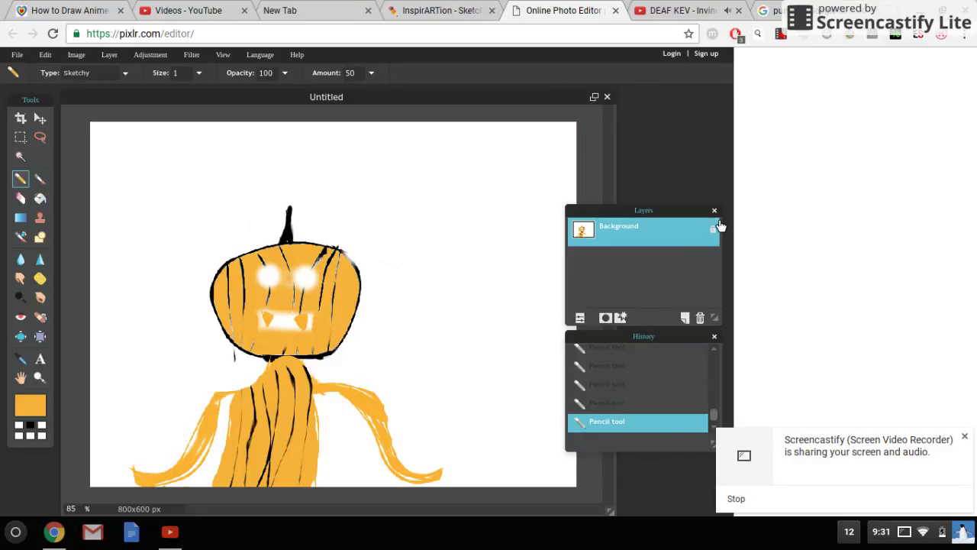
click(715, 211)
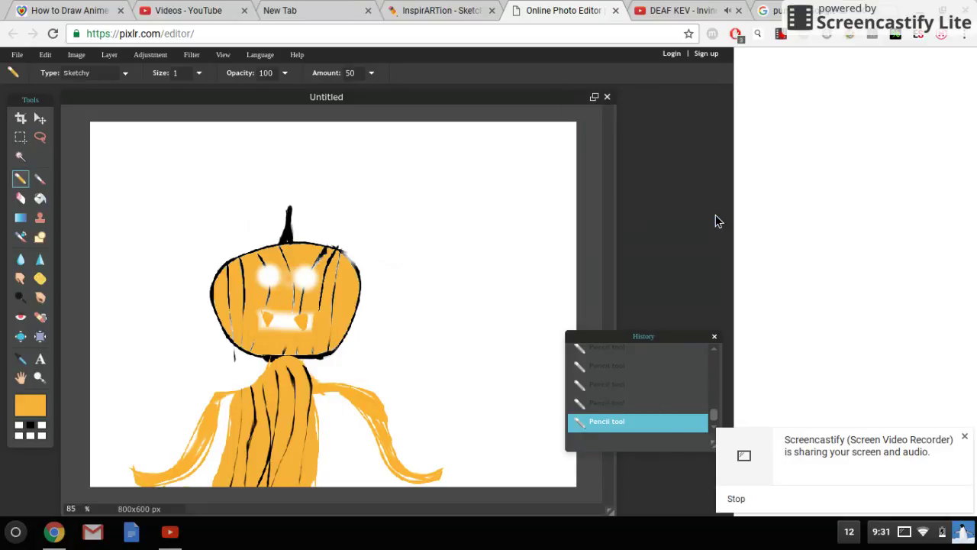
click(715, 336)
drag(607, 508, 710, 512)
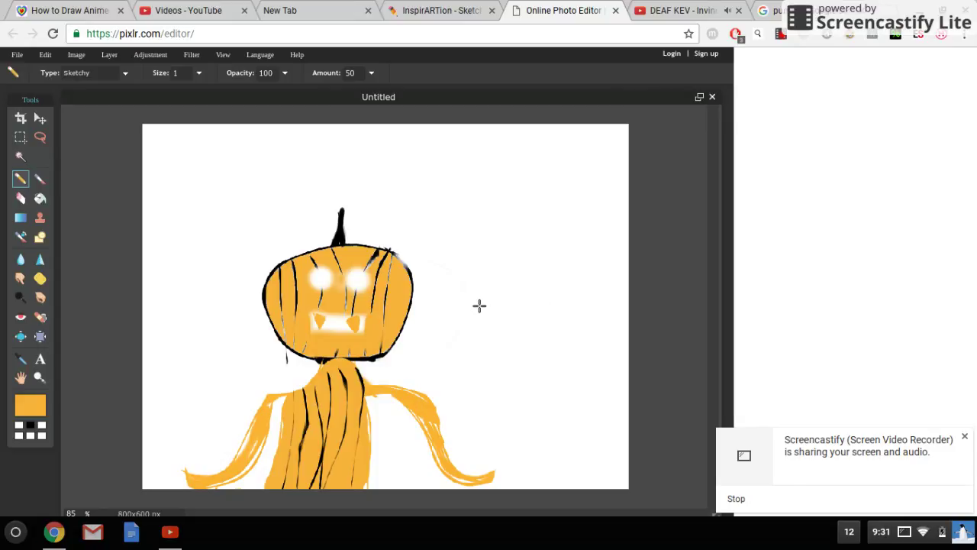
- Darken the middle of the left arm with the size 50 Burn tool on midtones, and smudge that area at strength 50
click(20, 377)
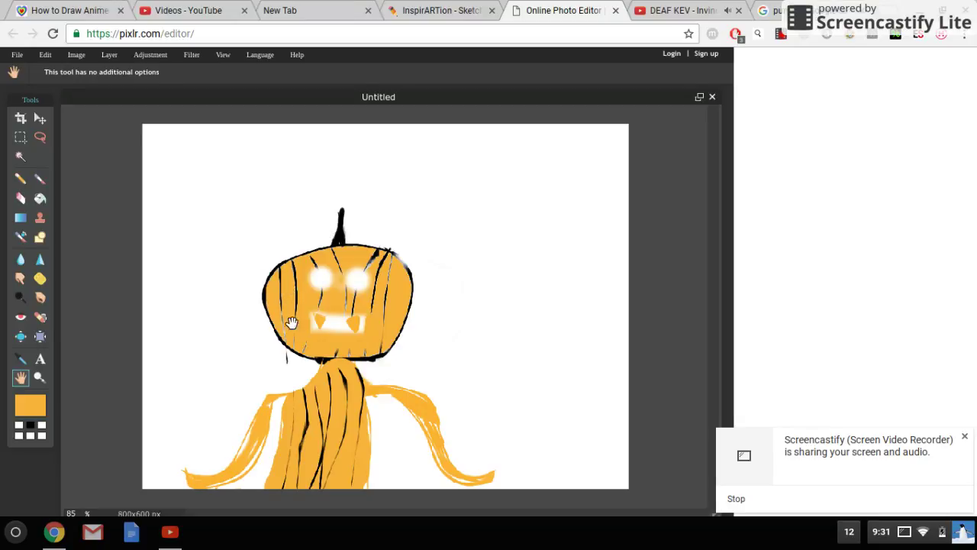
click(42, 299)
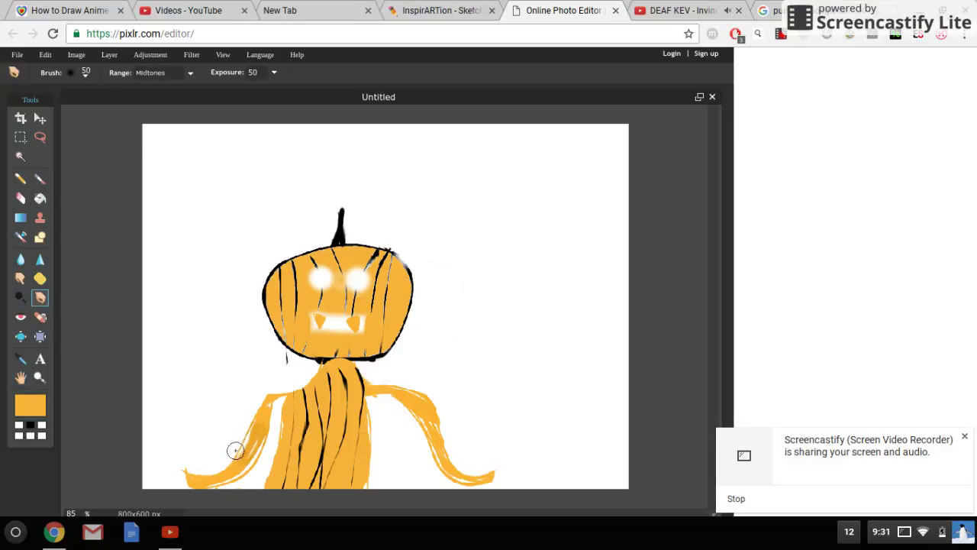
click(20, 278)
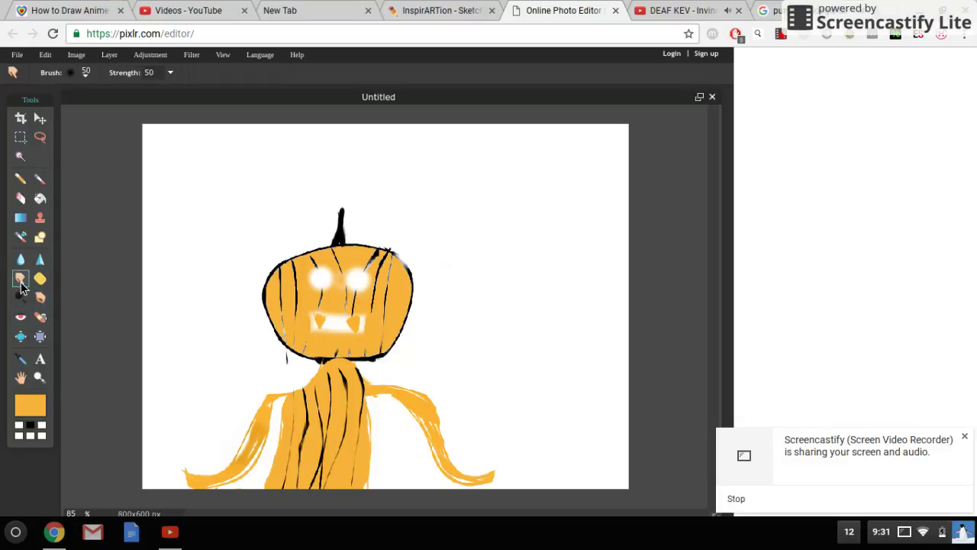
mouse_move(251, 442)
mouse_down()
mouse_move(237, 471)
mouse_move(255, 442)
mouse_up()
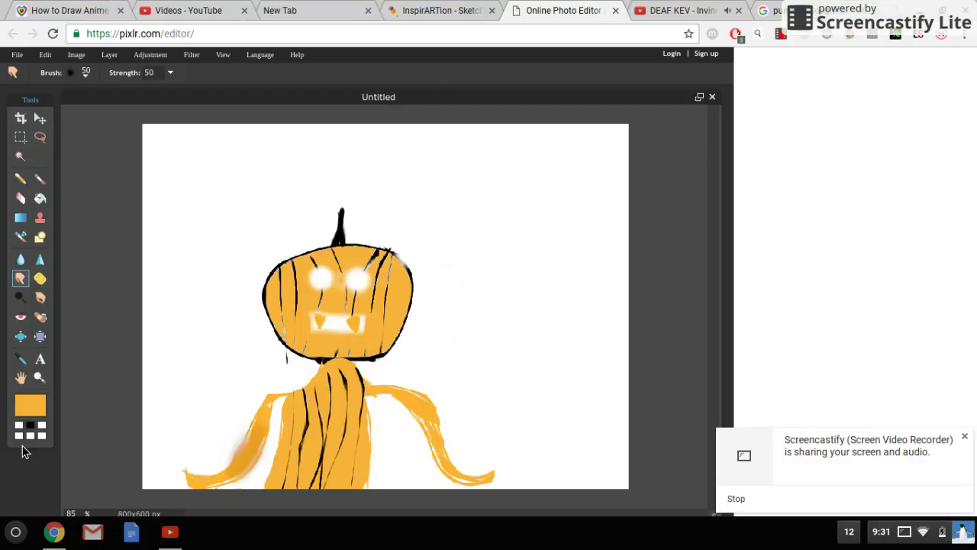
- Set the color to white, and smudge both eyes and the stripe beside the right eye at strength 50
click(19, 438)
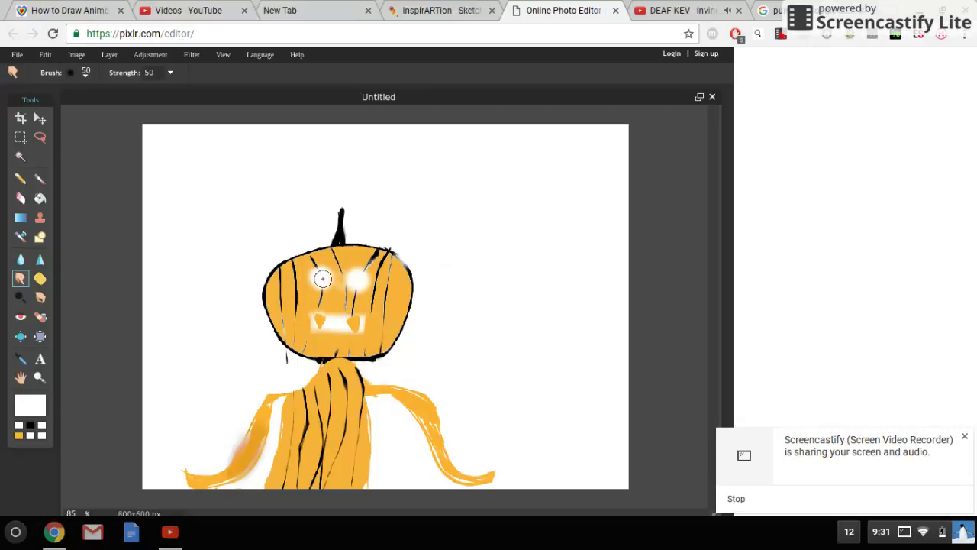
drag(321, 279, 379, 290)
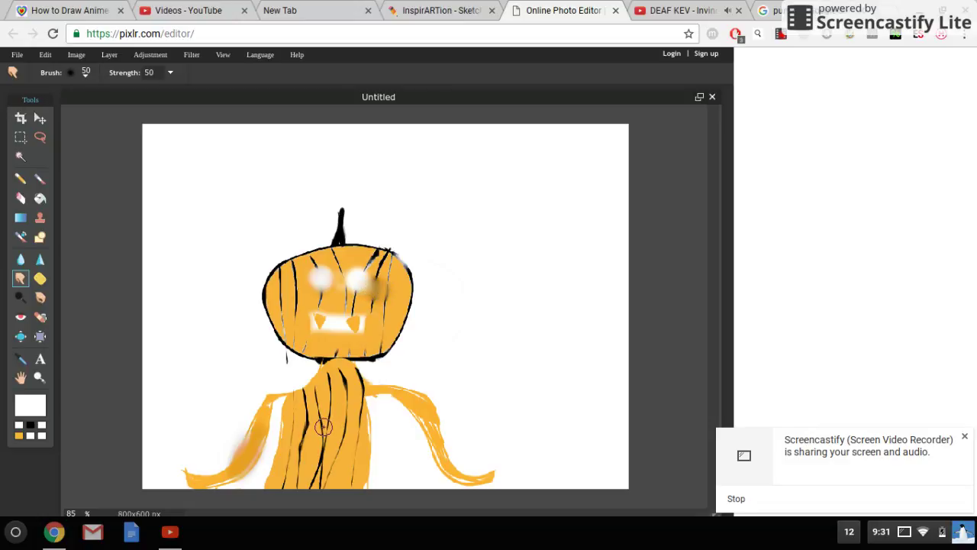
- Smudge the black stem on top of the pumpkin head at strength 50
mouse_move(342, 217)
mouse_down()
mouse_move(338, 236)
mouse_move(339, 211)
mouse_move(332, 241)
mouse_move(327, 233)
mouse_move(341, 210)
mouse_move(351, 238)
mouse_move(343, 209)
mouse_move(344, 239)
mouse_up()
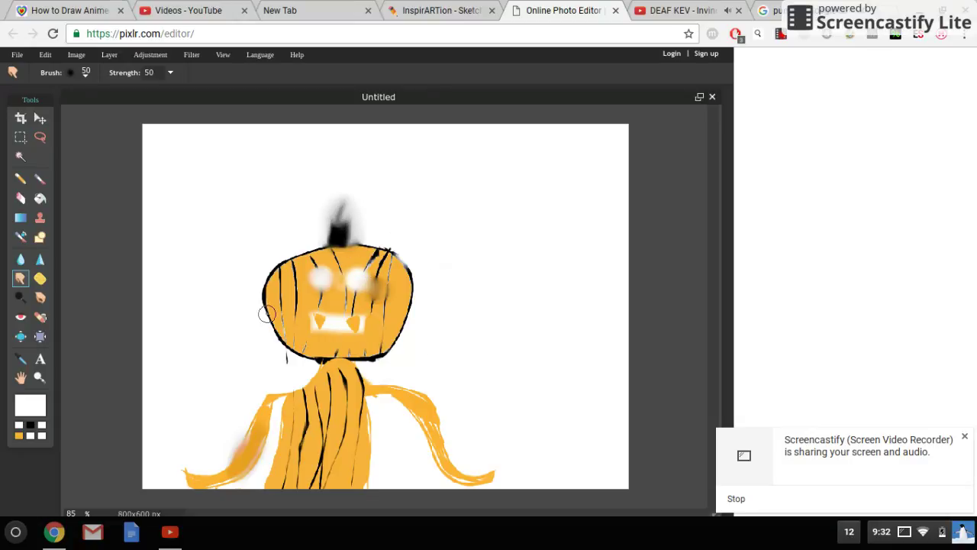
- Set the color to yellow f7f559 and paint over both eyes with the size 20 hard round brush
click(38, 400)
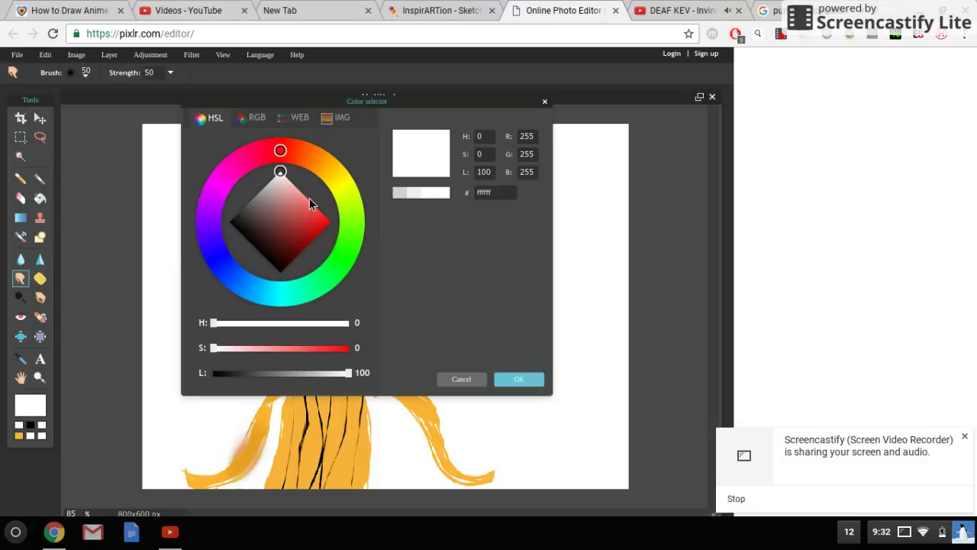
drag(288, 151, 363, 182)
click(313, 206)
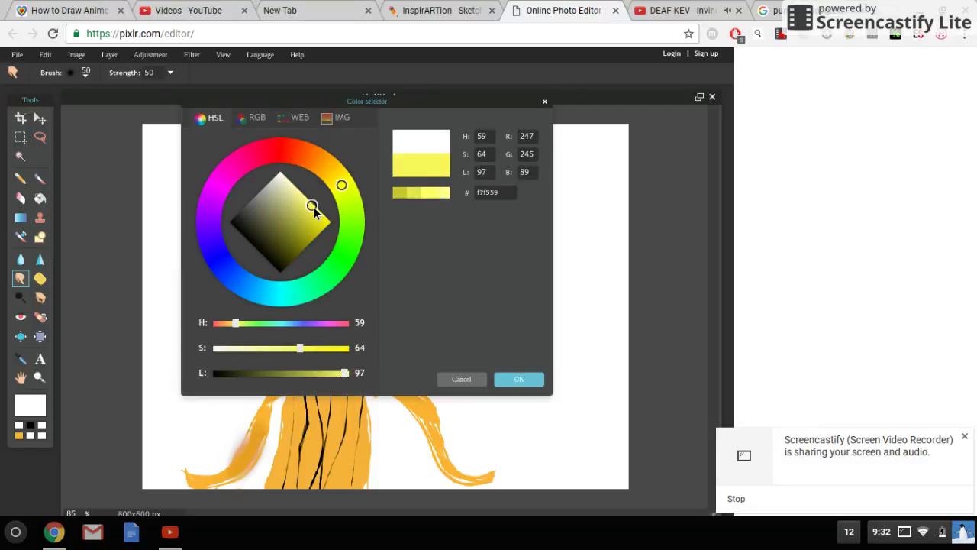
click(527, 382)
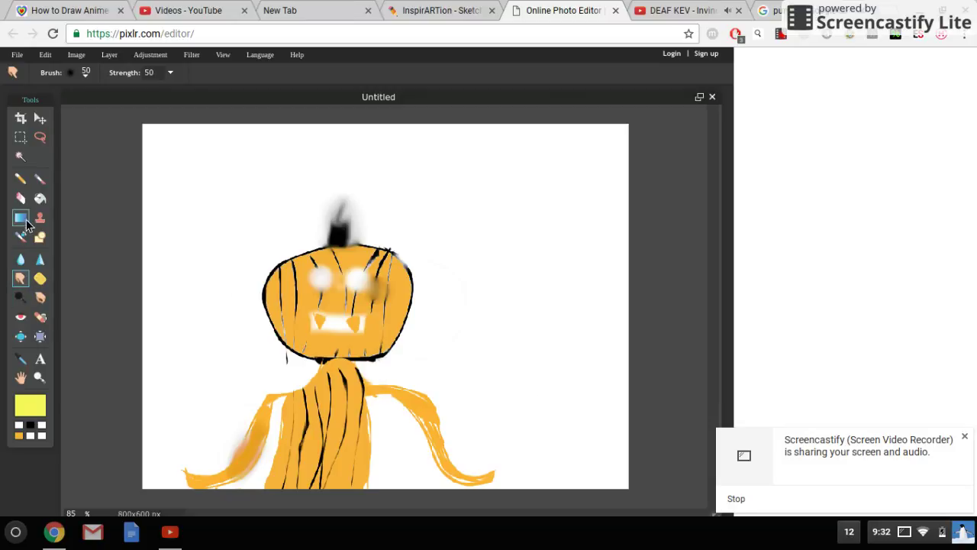
click(24, 180)
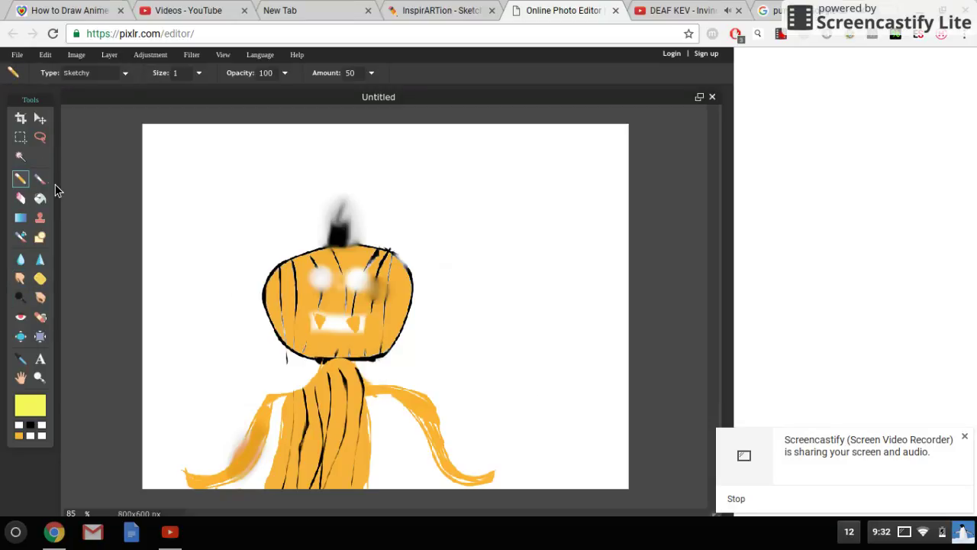
click(44, 183)
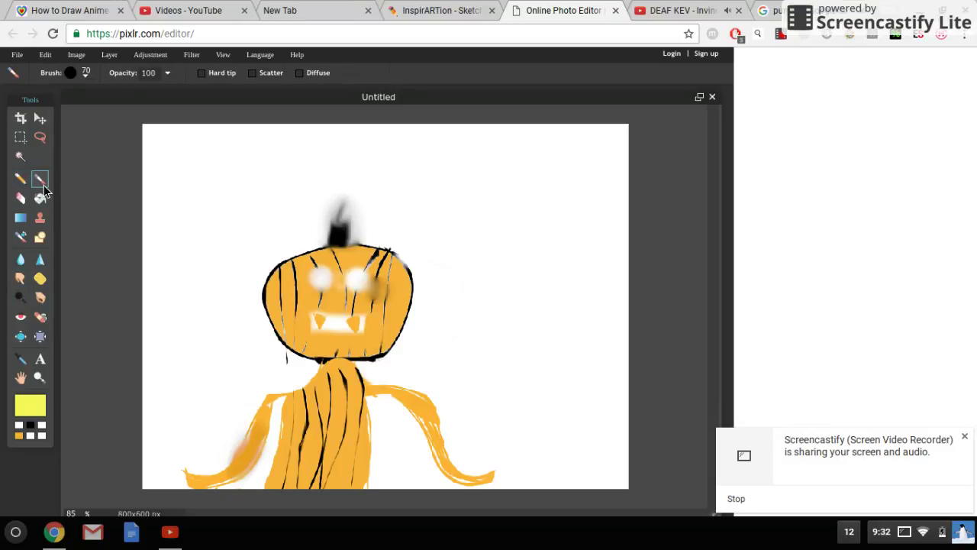
click(71, 74)
click(176, 105)
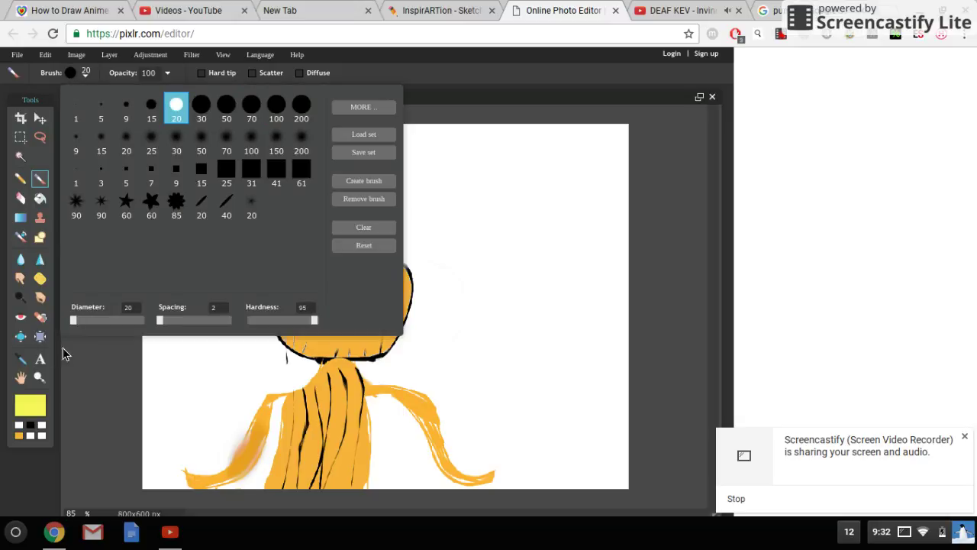
click(99, 414)
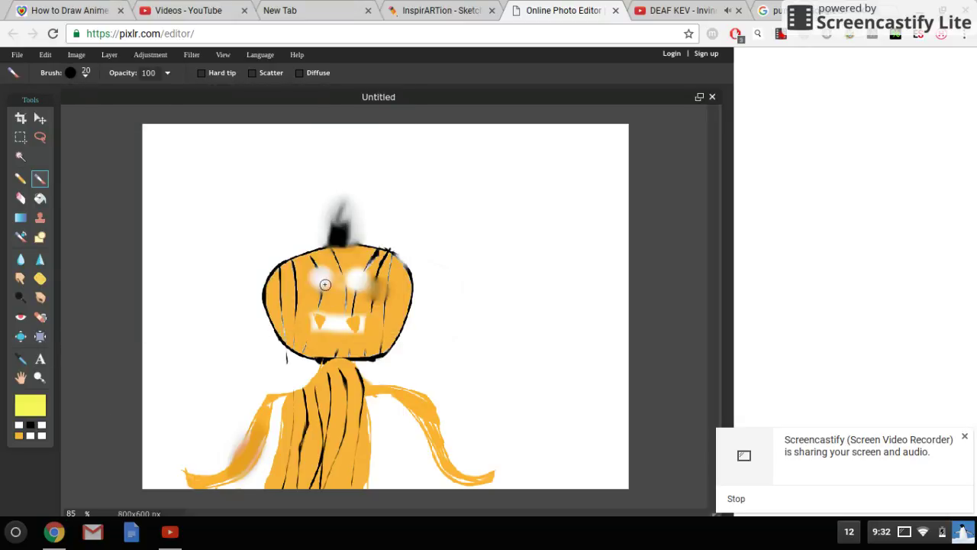
mouse_move(323, 283)
mouse_down()
mouse_move(368, 271)
mouse_move(352, 286)
mouse_up()
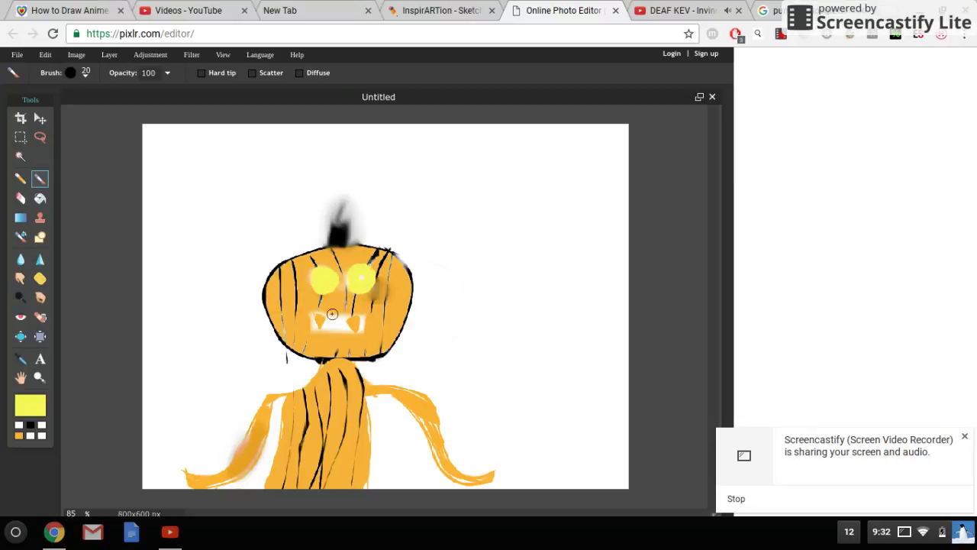
- Paint the mouth yellow with the size 20 brush, and add two orange teeth along its upper edge
mouse_move(326, 327)
mouse_down()
mouse_move(342, 328)
mouse_move(314, 326)
mouse_move(361, 330)
mouse_move(362, 321)
mouse_move(314, 319)
mouse_up()
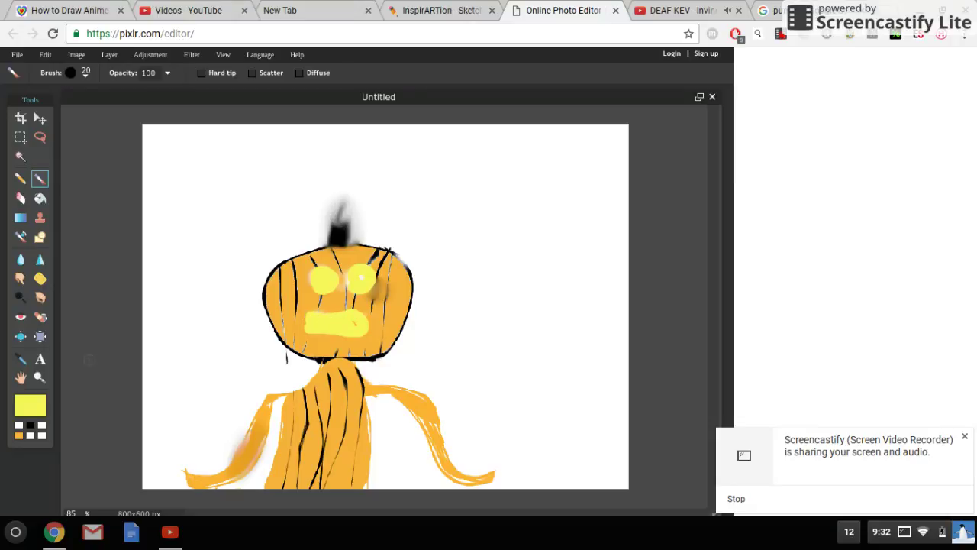
click(19, 435)
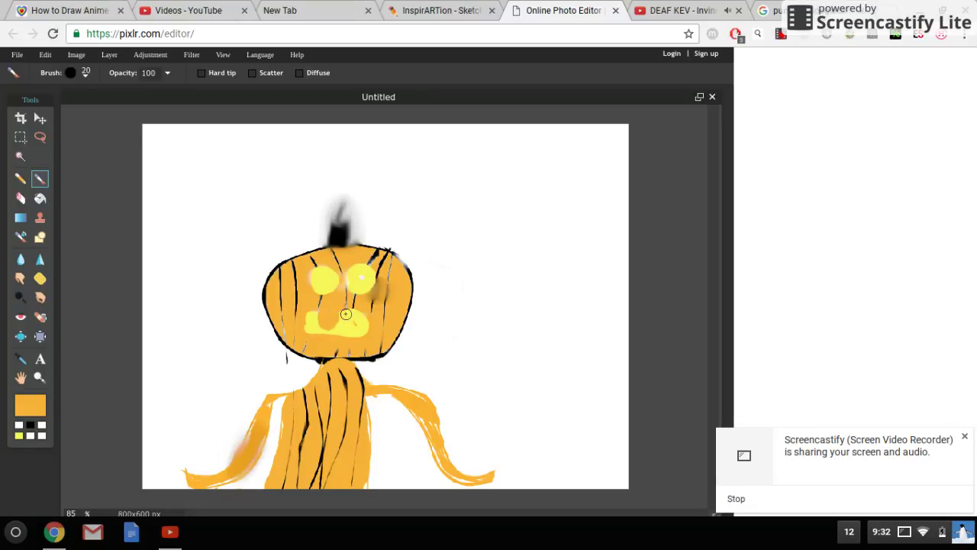
mouse_move(351, 312)
mouse_down()
mouse_move(349, 326)
mouse_move(360, 323)
mouse_up()
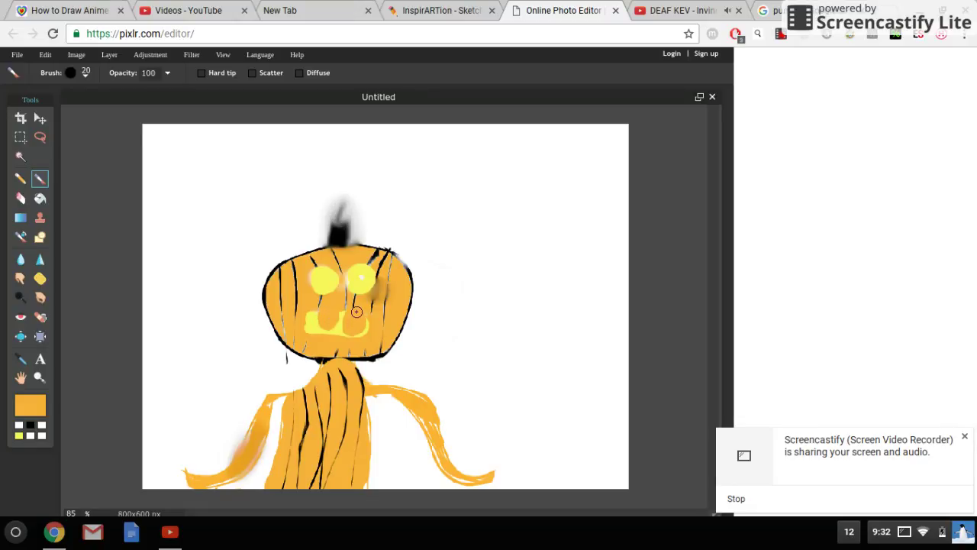
- Undo the yellow and orange brushwork on the eyes and mouth, and erase the stray orange dab to the right of the figure
click(75, 55)
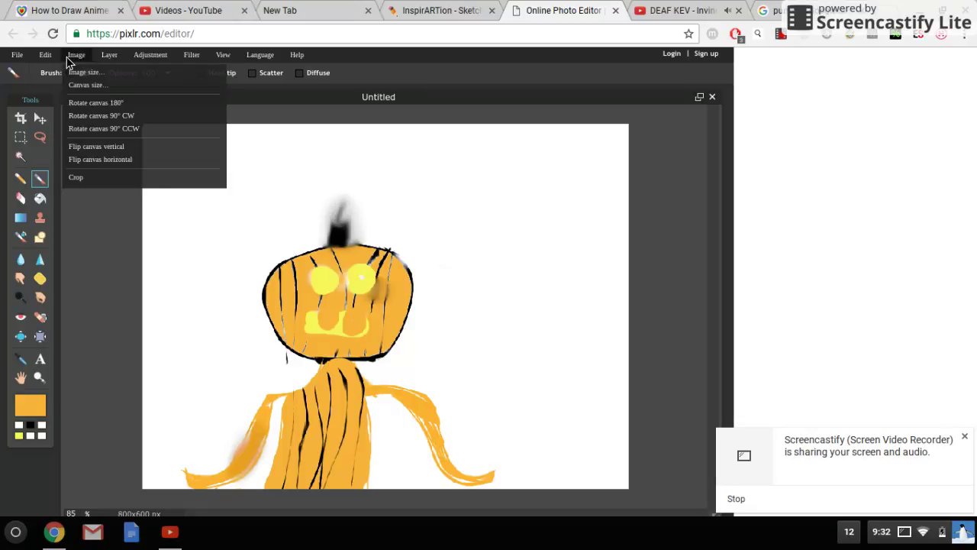
click(47, 55)
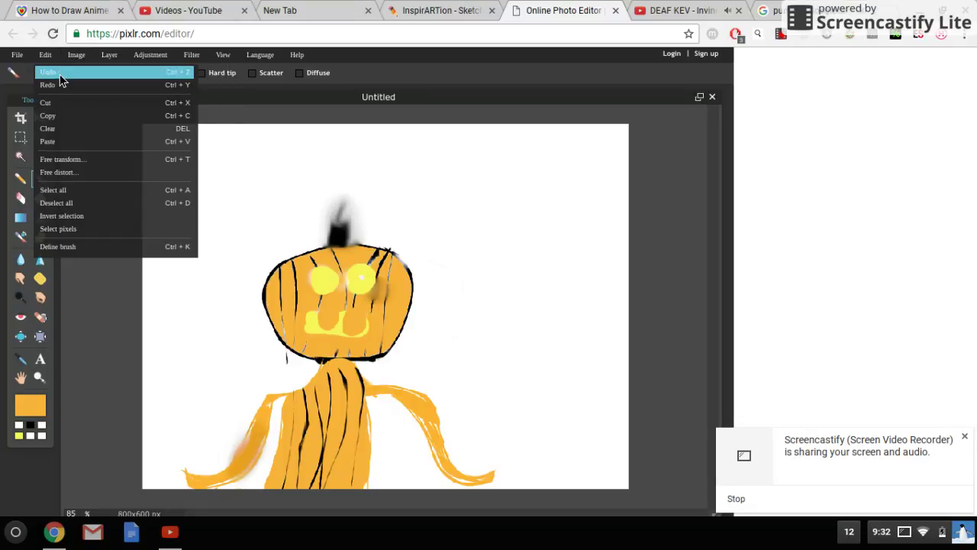
click(50, 72)
click(49, 57)
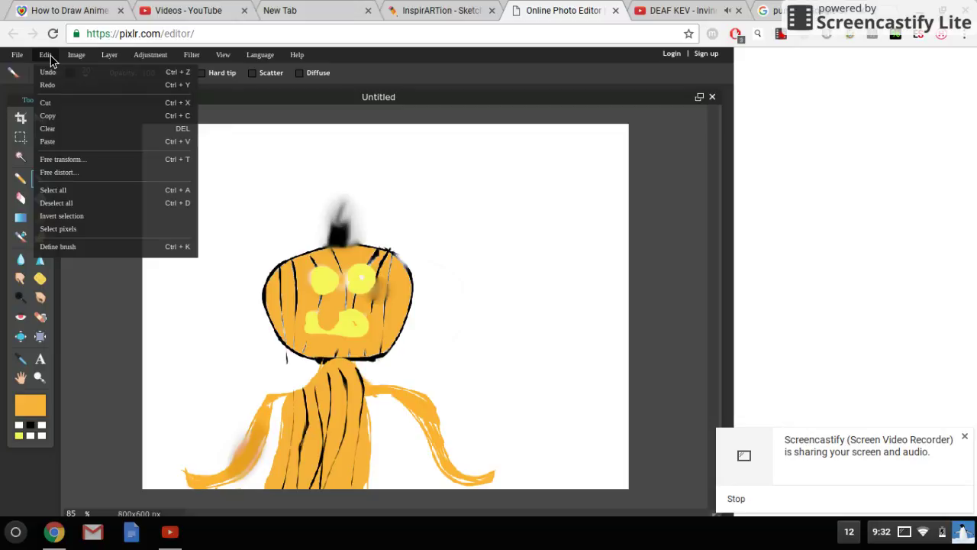
key(ctrl+z)
key(ctrl+z)
key(ctrl+z)
key(ctrl+z)
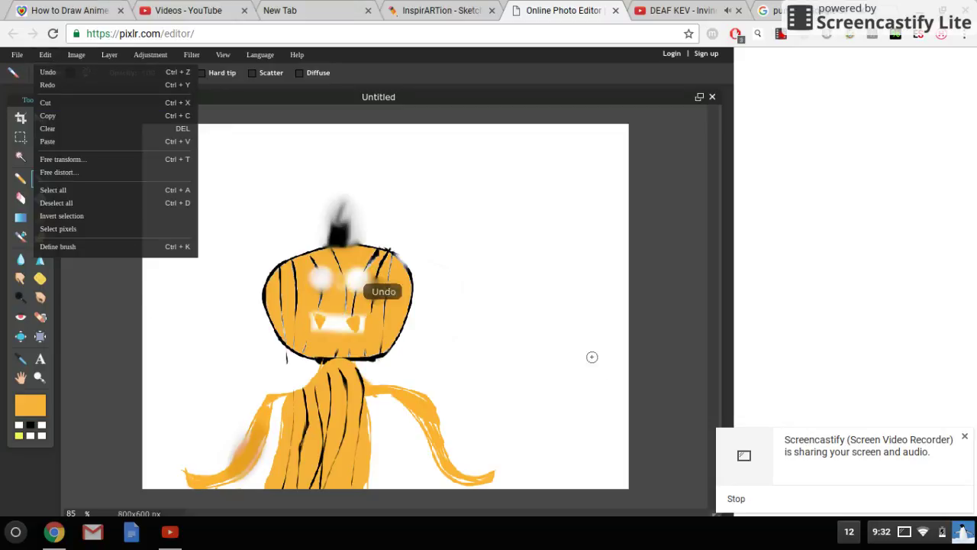
click(592, 355)
key(e)
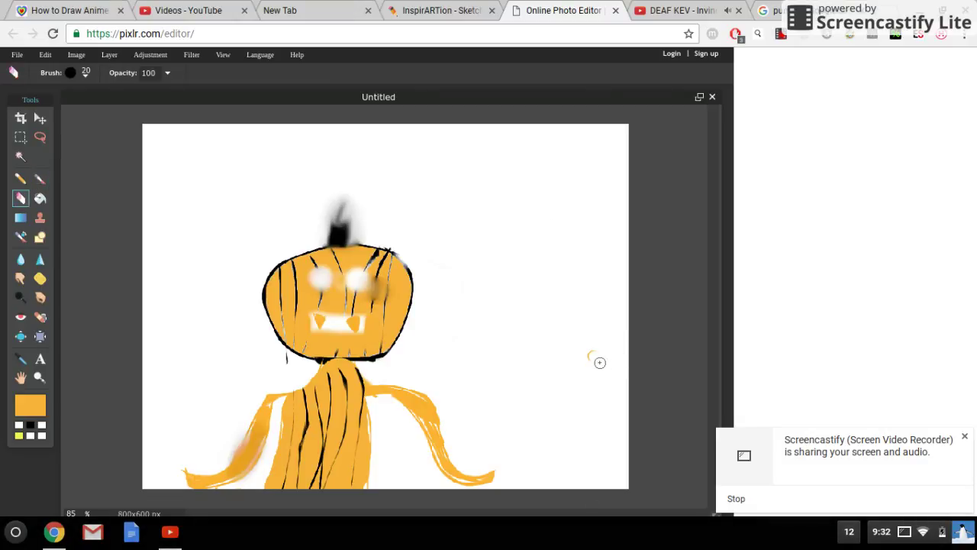
- Letter the word "HAPPY" in orange across the space above the pumpkin head with the size 20 brush
click(40, 179)
mouse_move(198, 142)
mouse_down()
mouse_move(197, 207)
mouse_move(246, 207)
mouse_move(242, 138)
mouse_up()
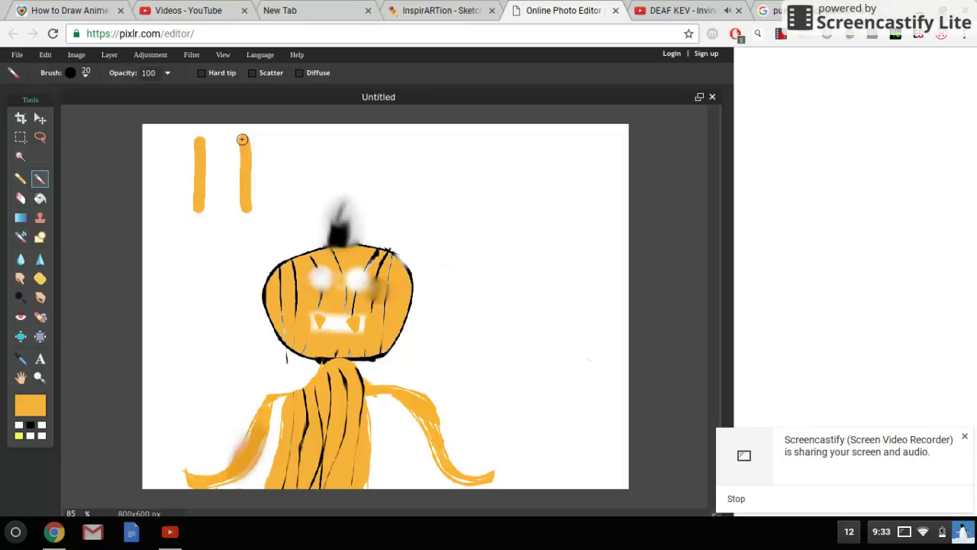
drag(207, 171, 238, 173)
drag(298, 149, 265, 222)
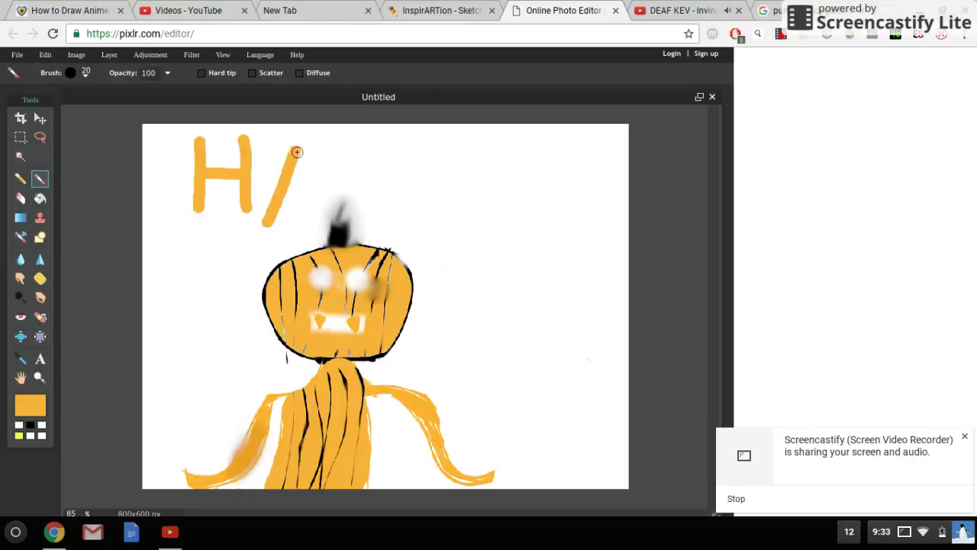
mouse_move(300, 146)
mouse_down()
mouse_move(320, 201)
mouse_move(312, 181)
mouse_up()
mouse_move(374, 147)
mouse_down()
mouse_move(369, 205)
mouse_move(382, 145)
mouse_move(386, 174)
mouse_up()
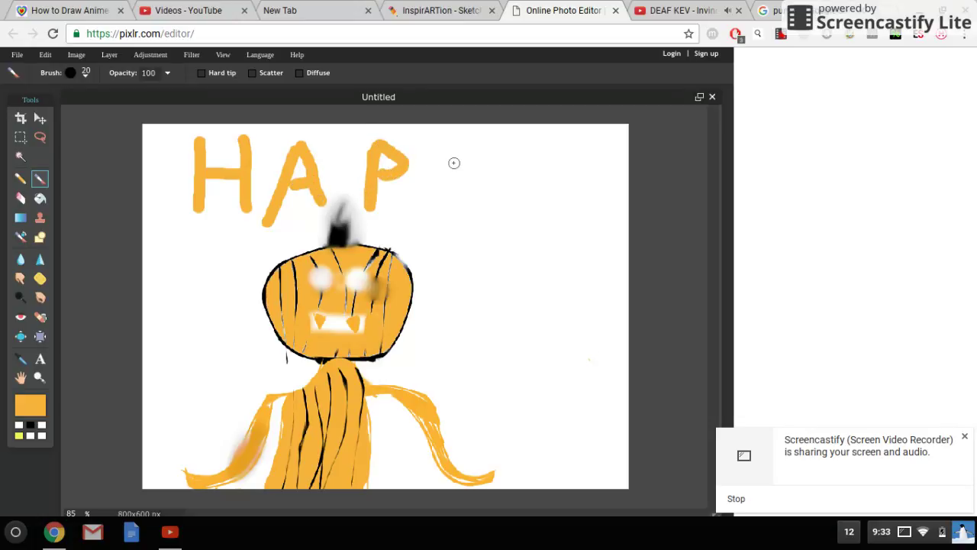
mouse_move(423, 158)
mouse_down()
mouse_move(412, 210)
mouse_move(430, 160)
mouse_move(461, 172)
mouse_move(429, 183)
mouse_up()
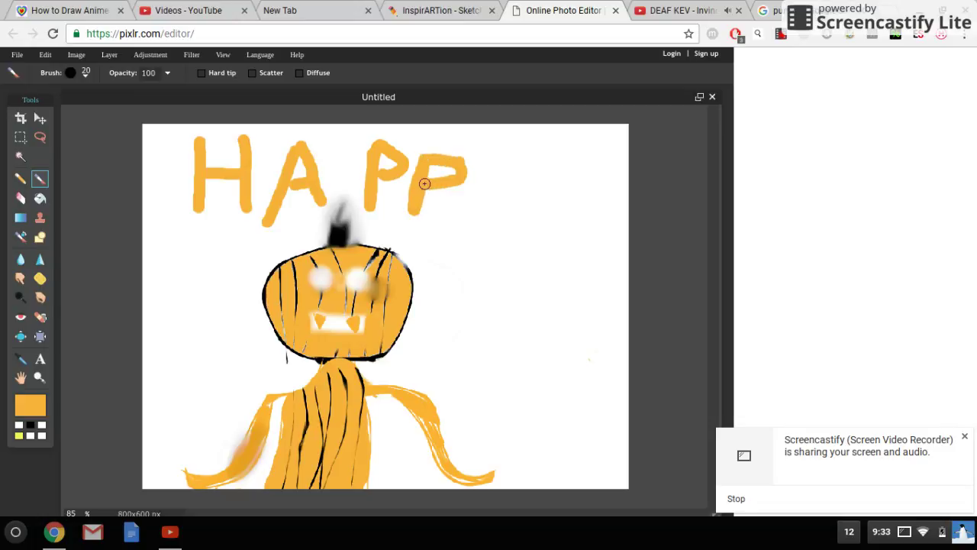
mouse_move(483, 169)
mouse_down()
mouse_move(480, 209)
mouse_move(459, 237)
mouse_up()
- Letter "HW" in orange to the right of the pumpkin head with the size 20 brush
drag(462, 288, 459, 338)
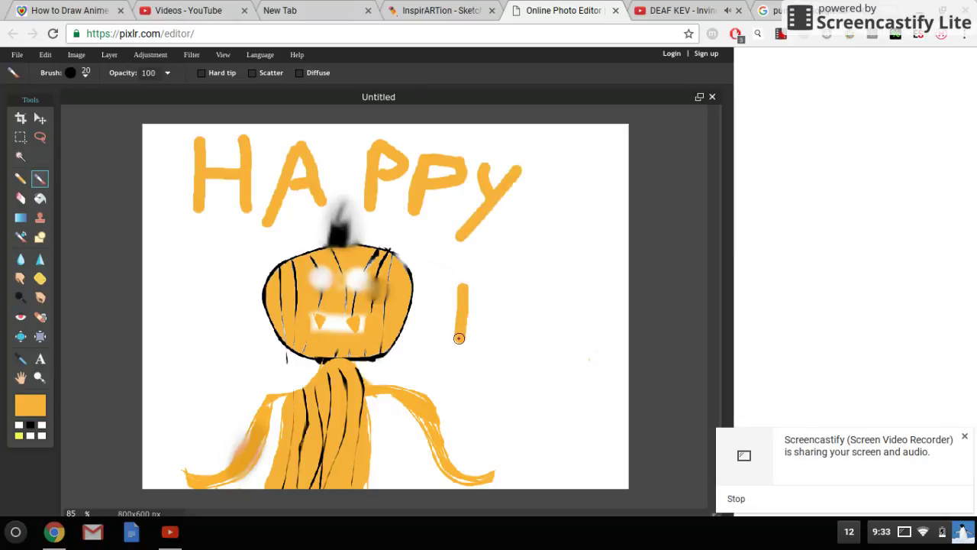
mouse_move(502, 291)
mouse_down()
mouse_move(497, 329)
mouse_move(467, 316)
mouse_move(502, 310)
mouse_up()
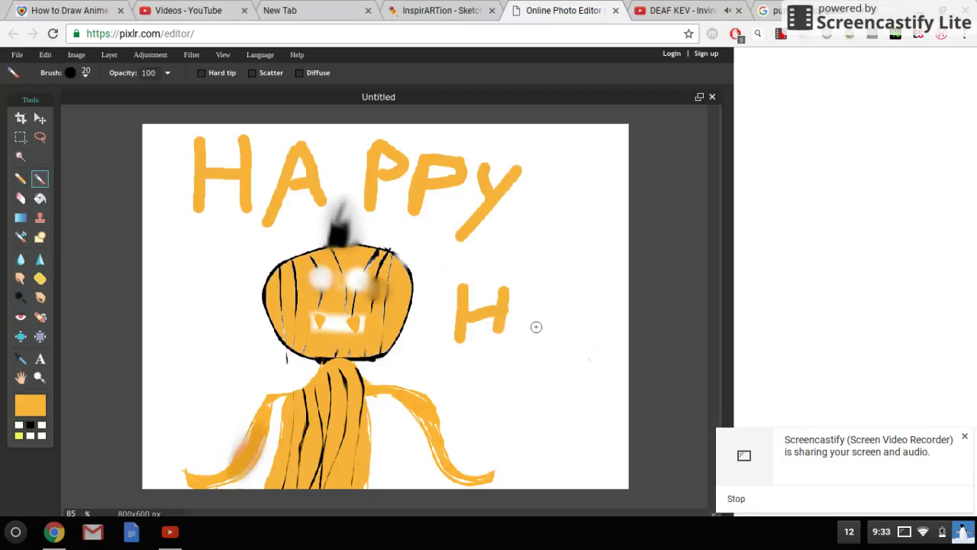
mouse_move(527, 291)
mouse_down()
mouse_move(532, 330)
mouse_move(551, 292)
mouse_move(554, 323)
mouse_move(570, 292)
mouse_up()
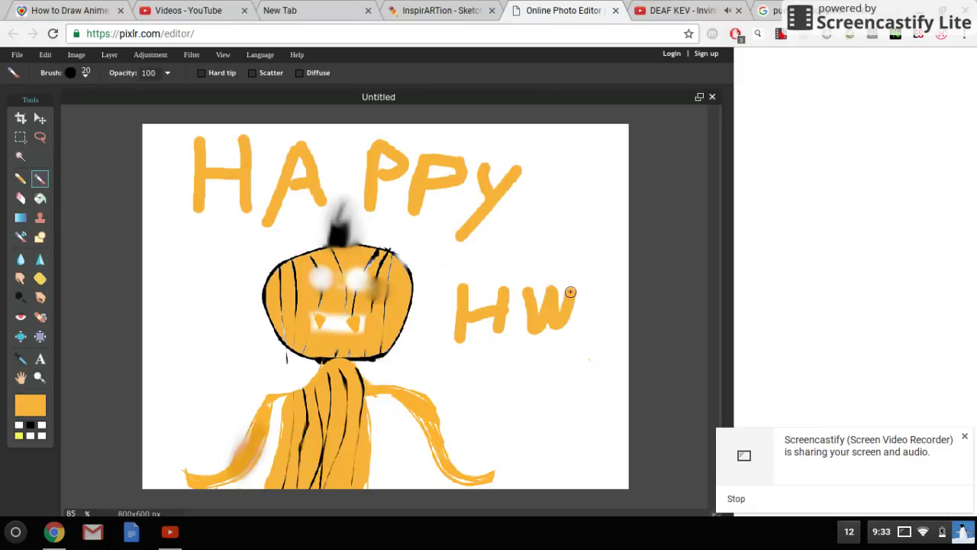